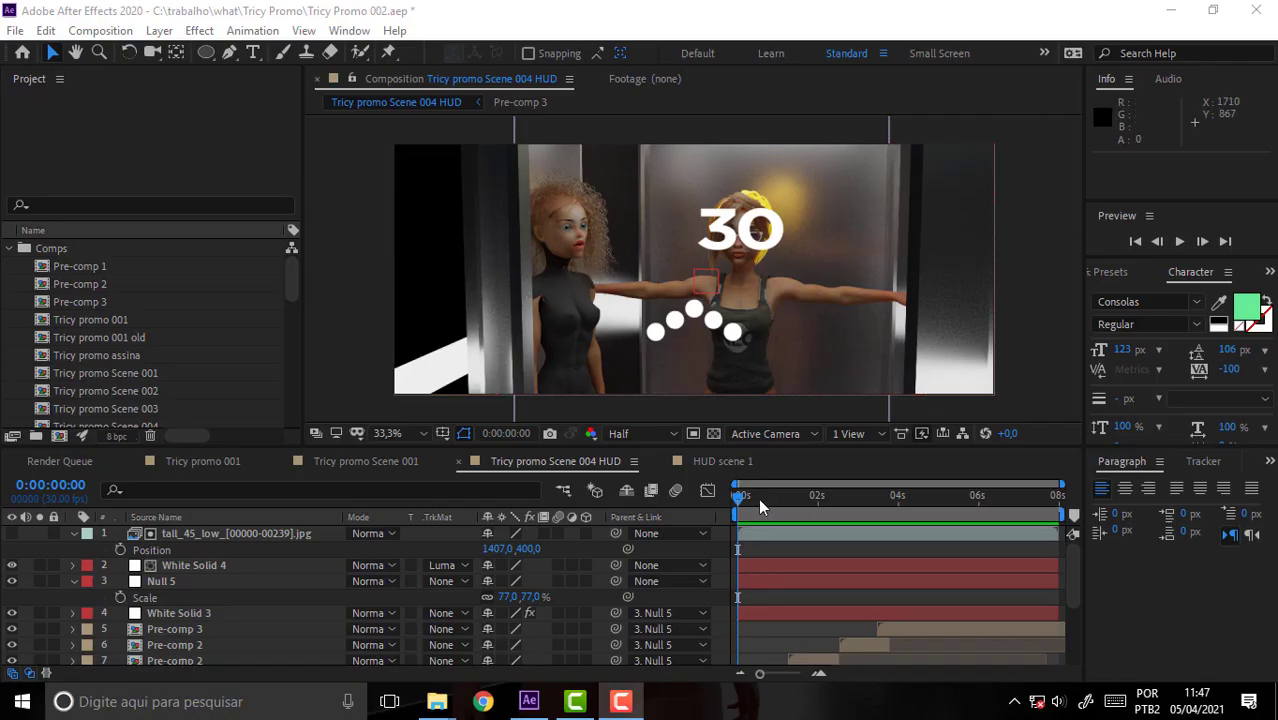
Scrub through the Scene 004 HUD animation to preview the counter running from 30 to 53
drag(737, 500, 775, 521)
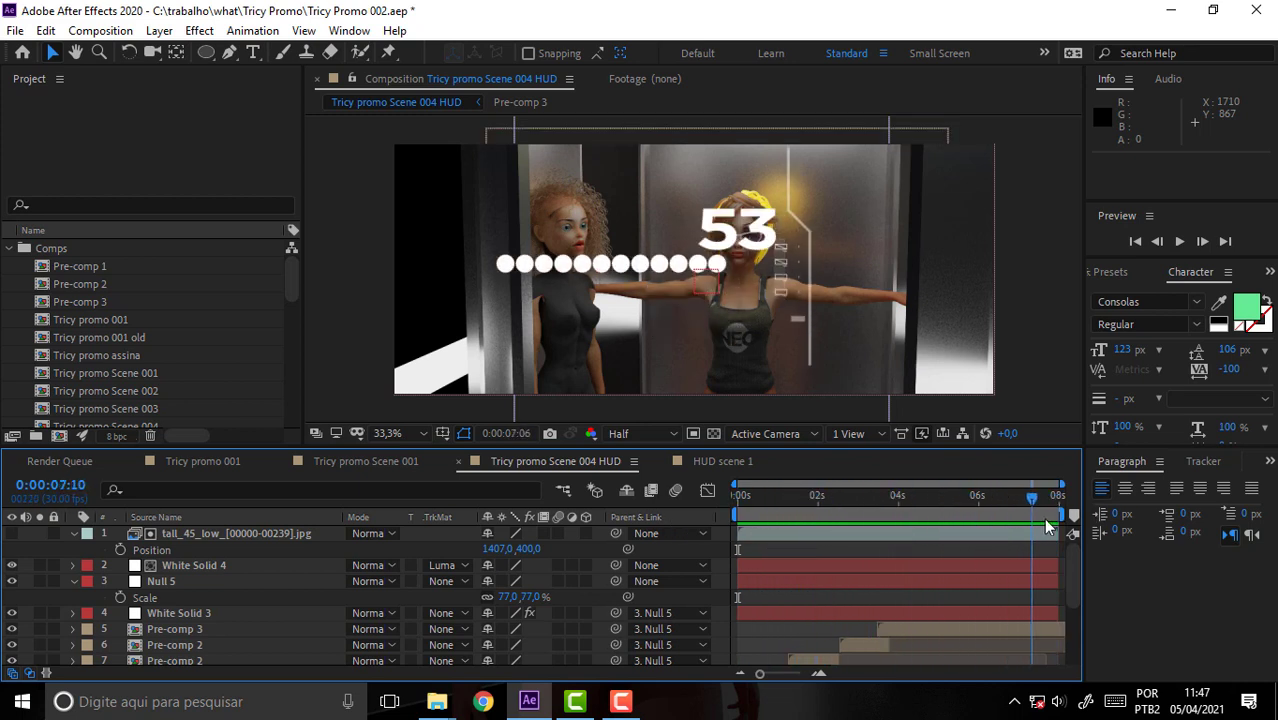
mouse_move(778, 530)
mouse_down()
mouse_move(1075, 525)
mouse_move(603, 569)
mouse_up()
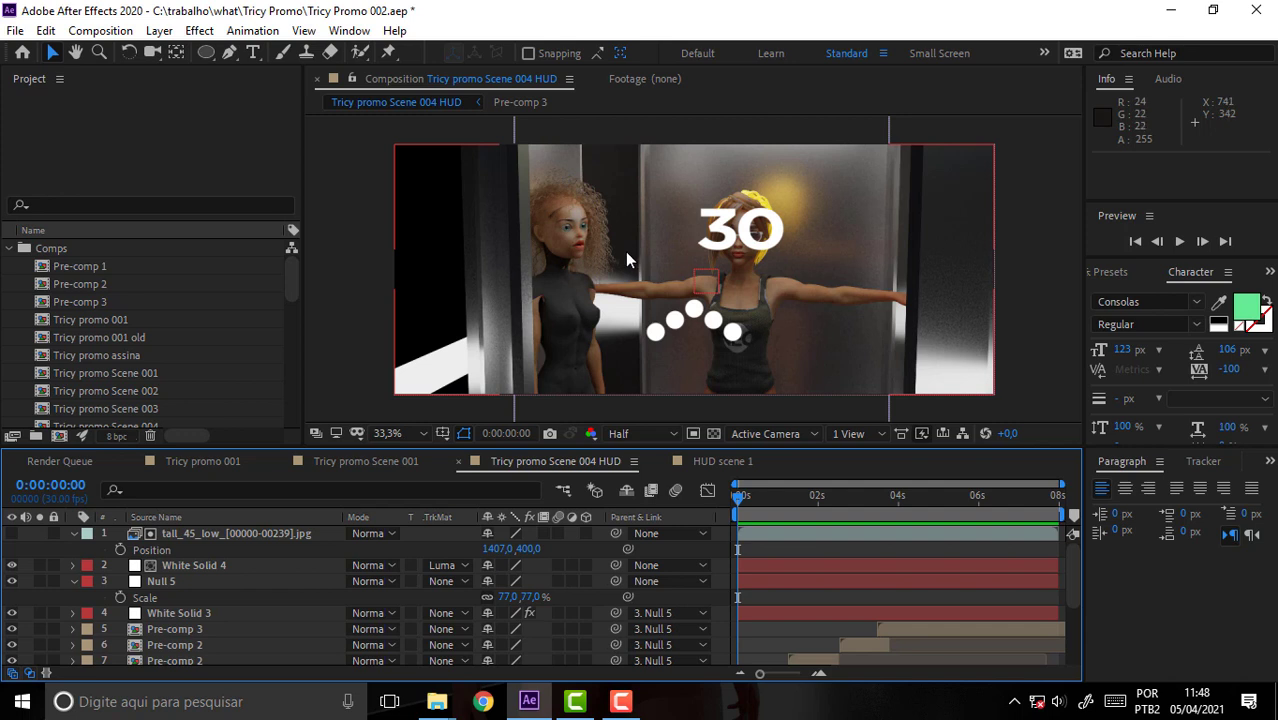
mouse_move(748, 492)
mouse_down()
mouse_move(1078, 507)
mouse_move(865, 504)
mouse_move(979, 527)
mouse_move(861, 547)
mouse_move(724, 537)
mouse_move(872, 520)
mouse_up()
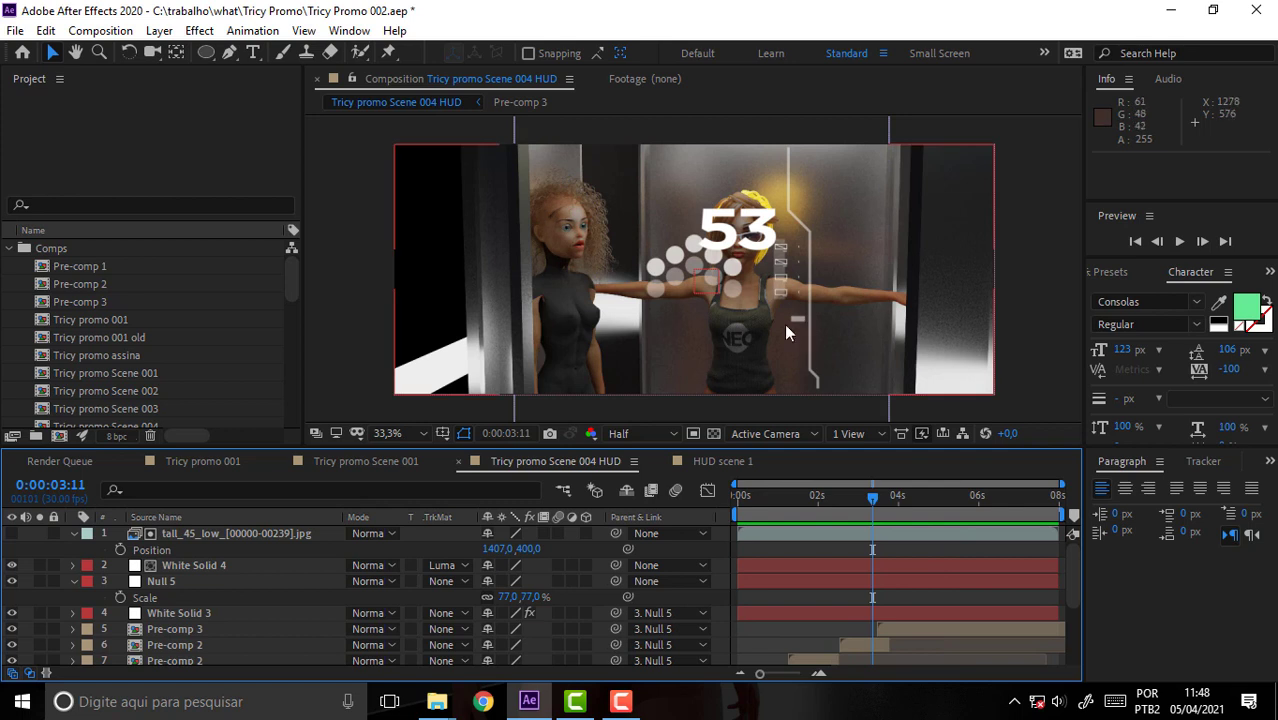
drag(872, 505, 872, 516)
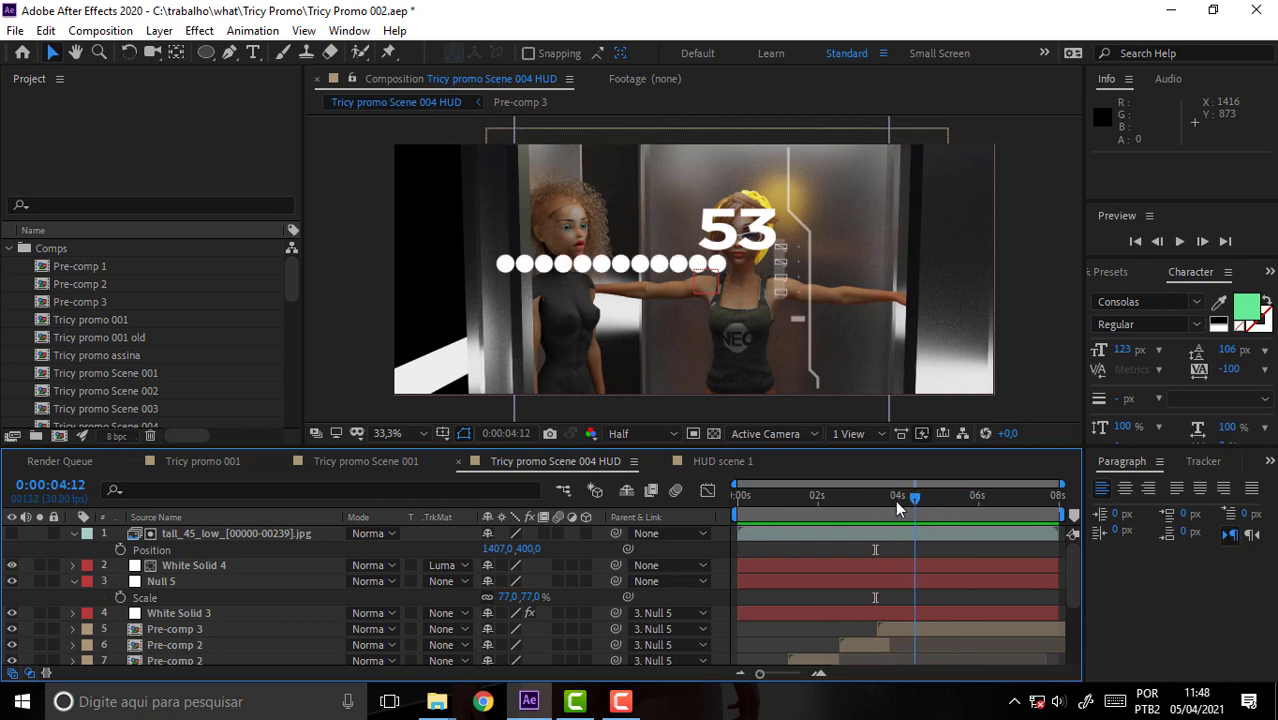
drag(874, 507, 702, 529)
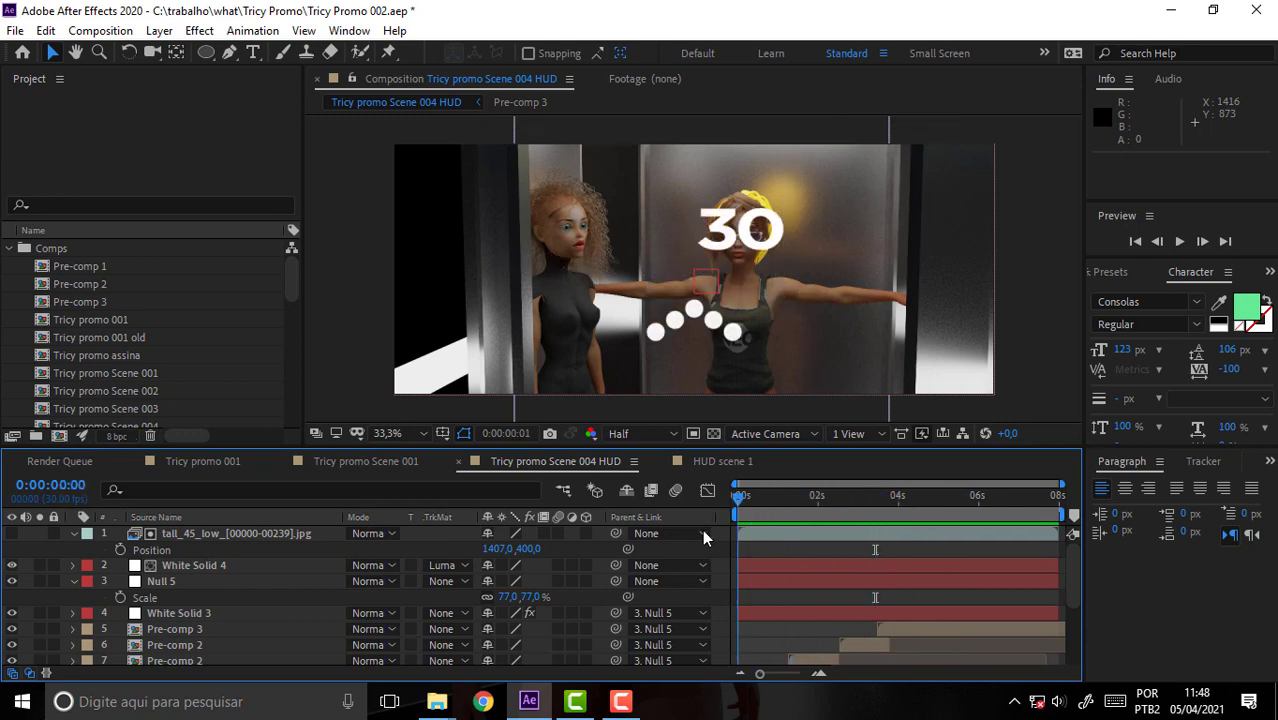
Create a new full-frame solid layer at the default size and name
click(165, 31)
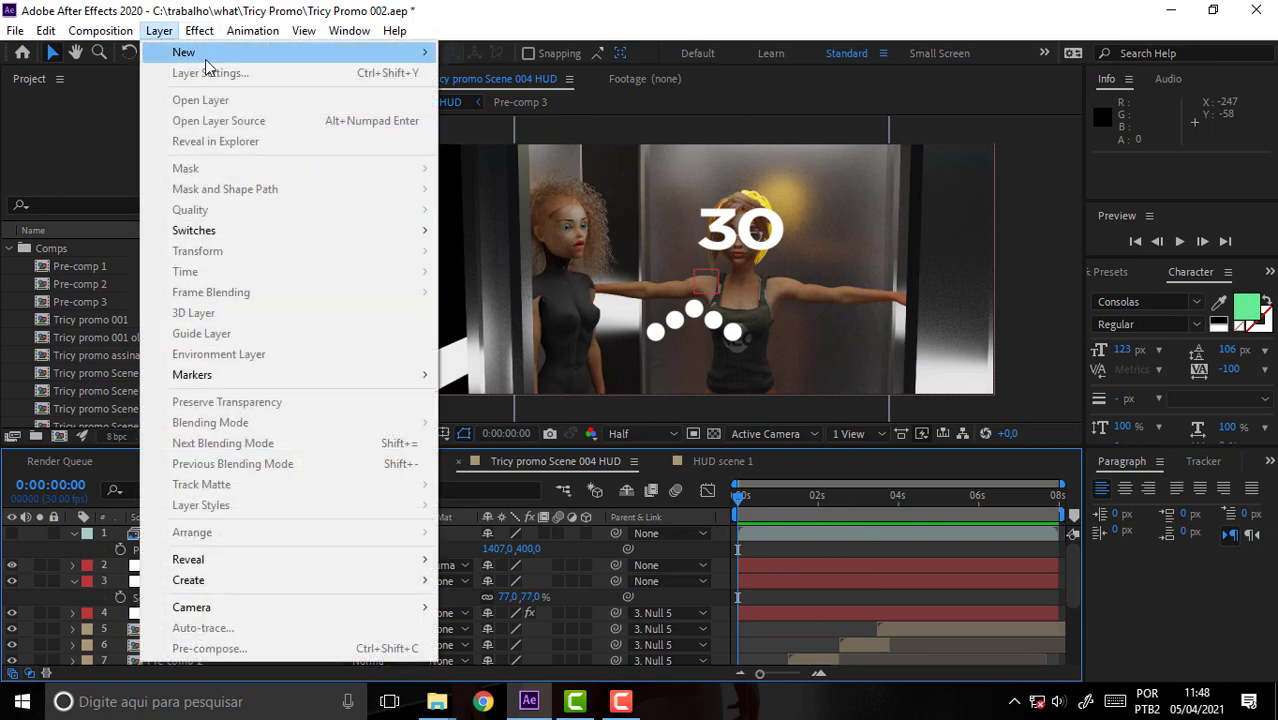
mouse_move(205, 53)
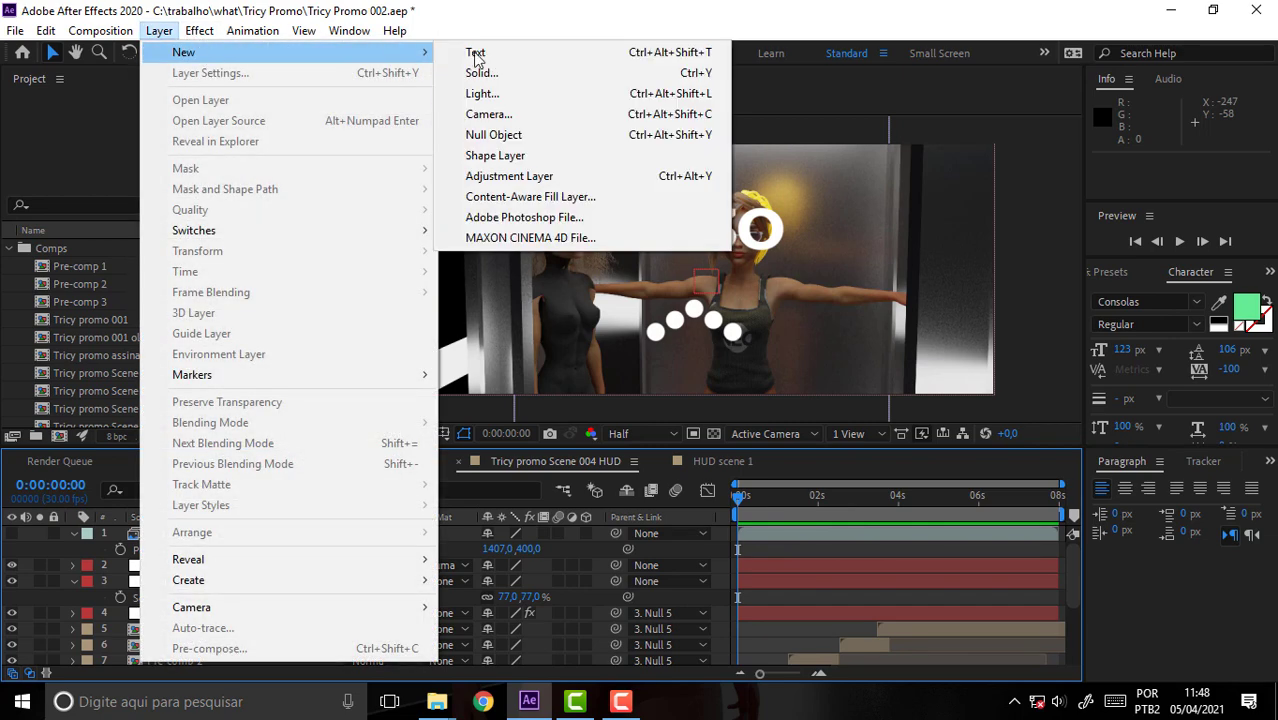
click(549, 72)
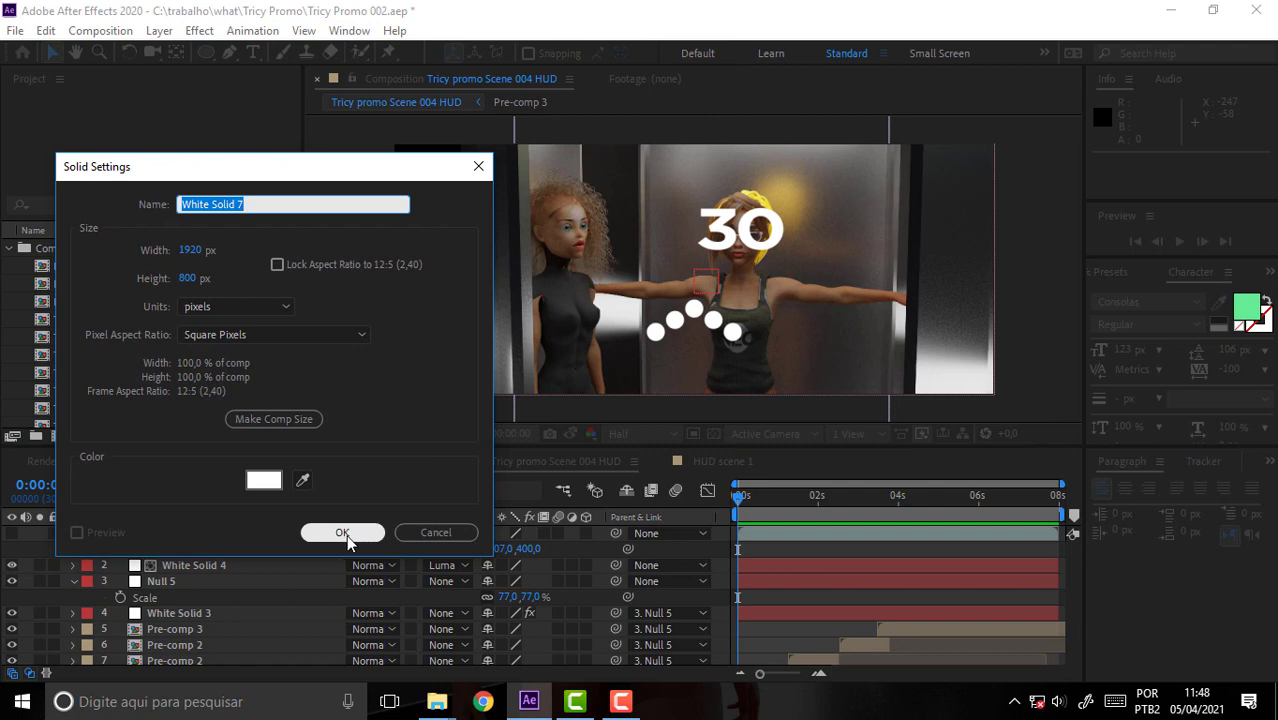
click(342, 534)
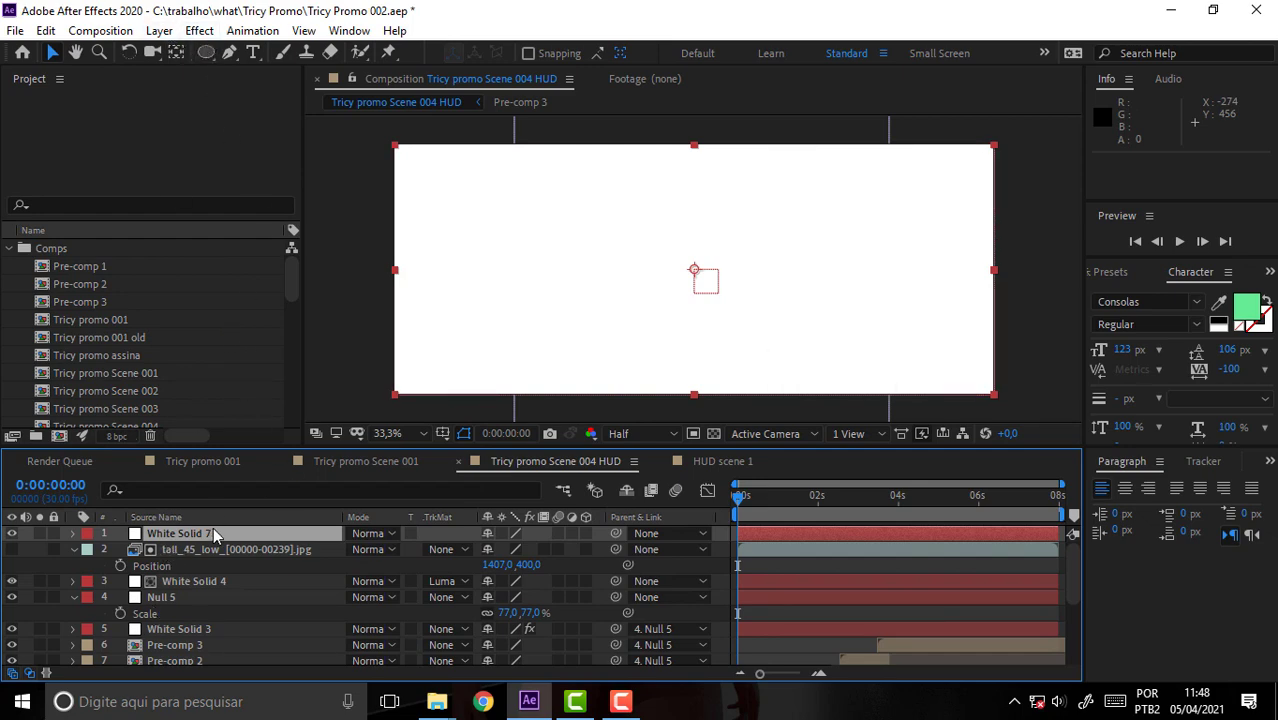
Recolour the new solid to black (000000) in Solid Settings
click(159, 30)
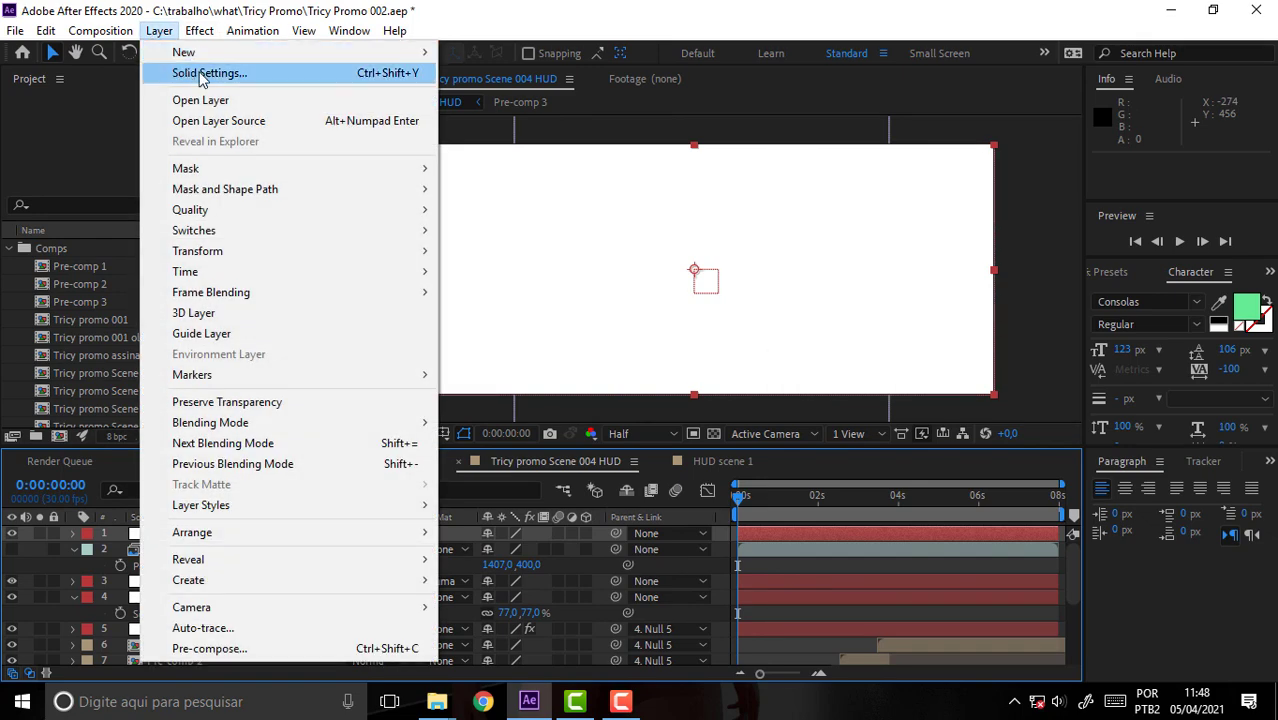
click(205, 74)
click(268, 437)
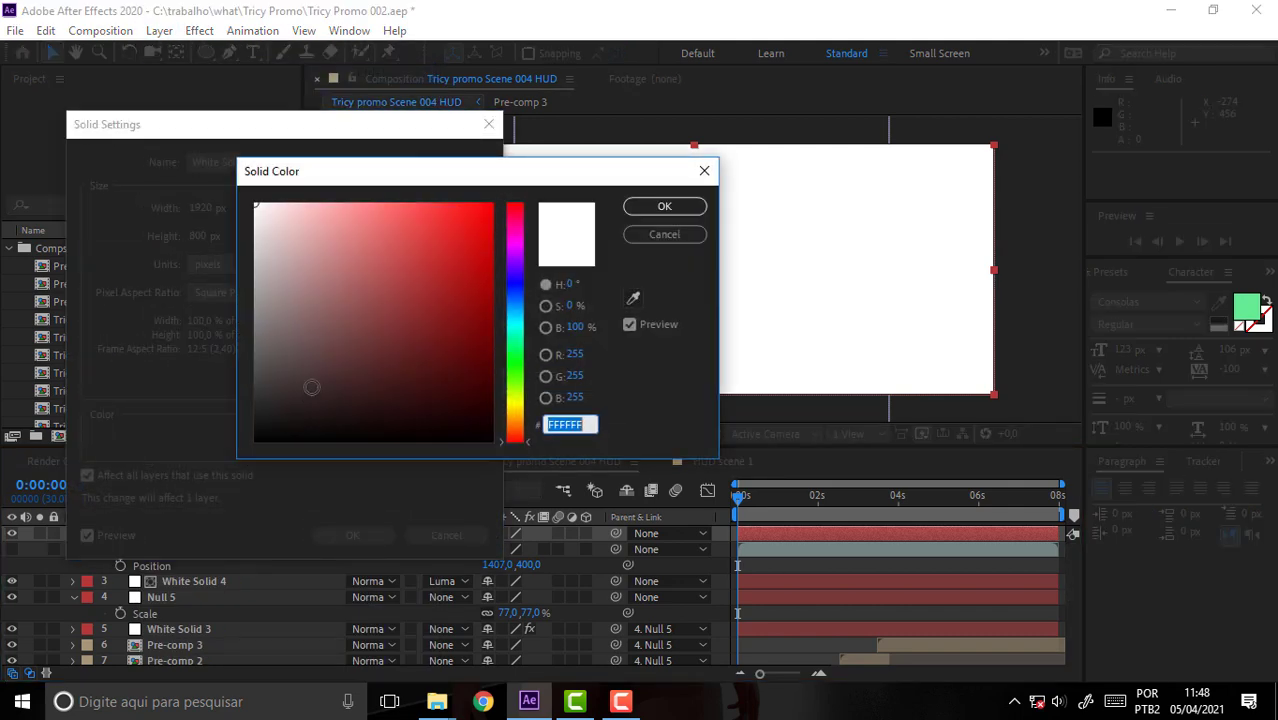
text(000000)
click(665, 206)
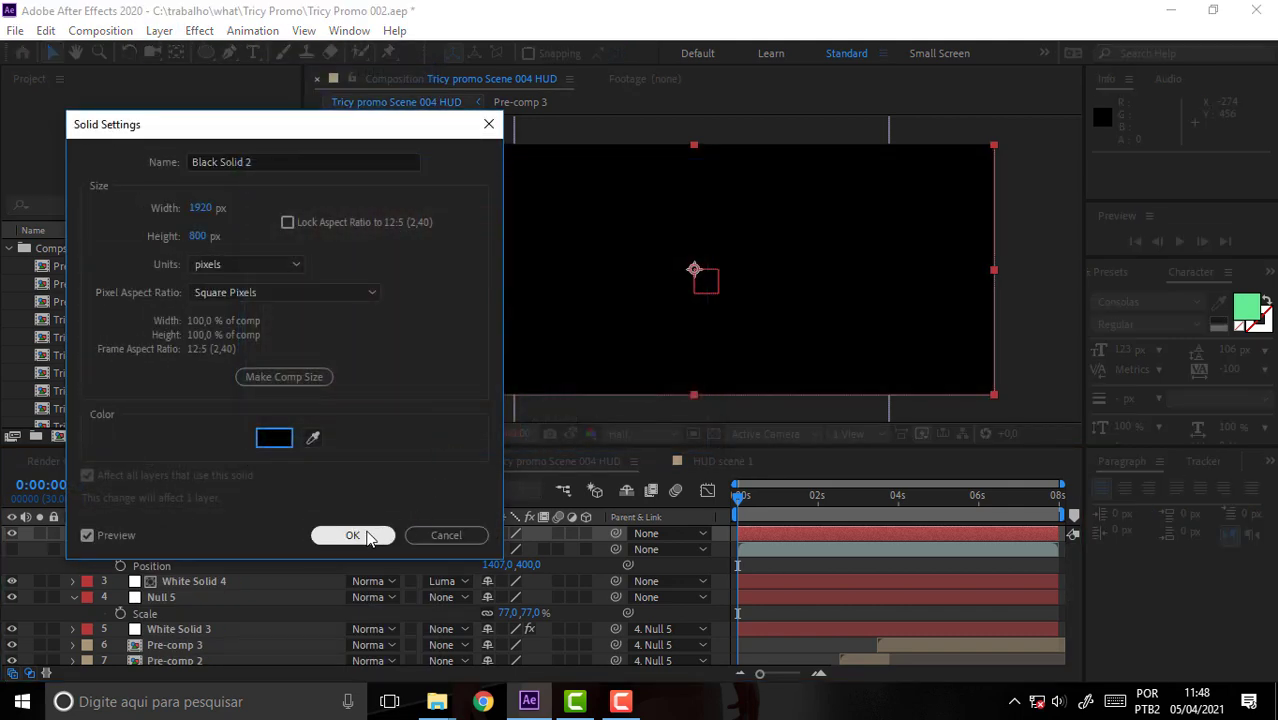
click(367, 535)
Draw a four-point open path: a horizontal line stepping diagonally up into another horizontal run
click(229, 55)
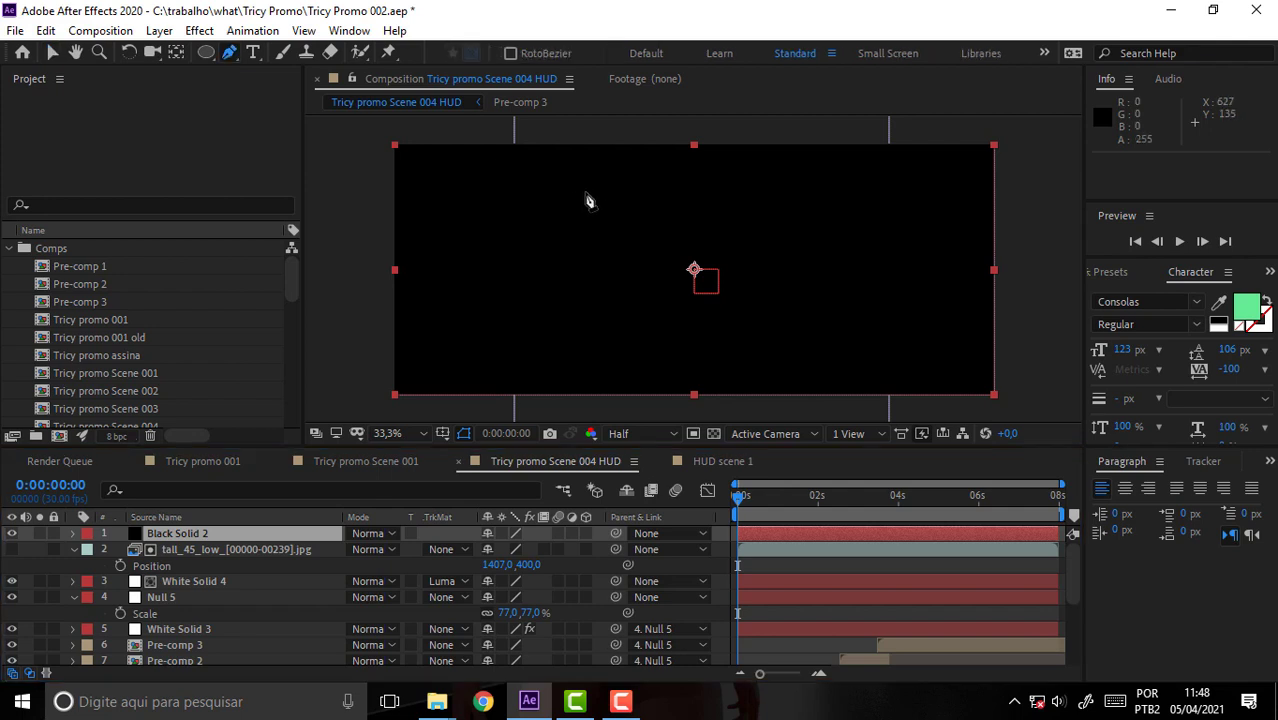
click(462, 202)
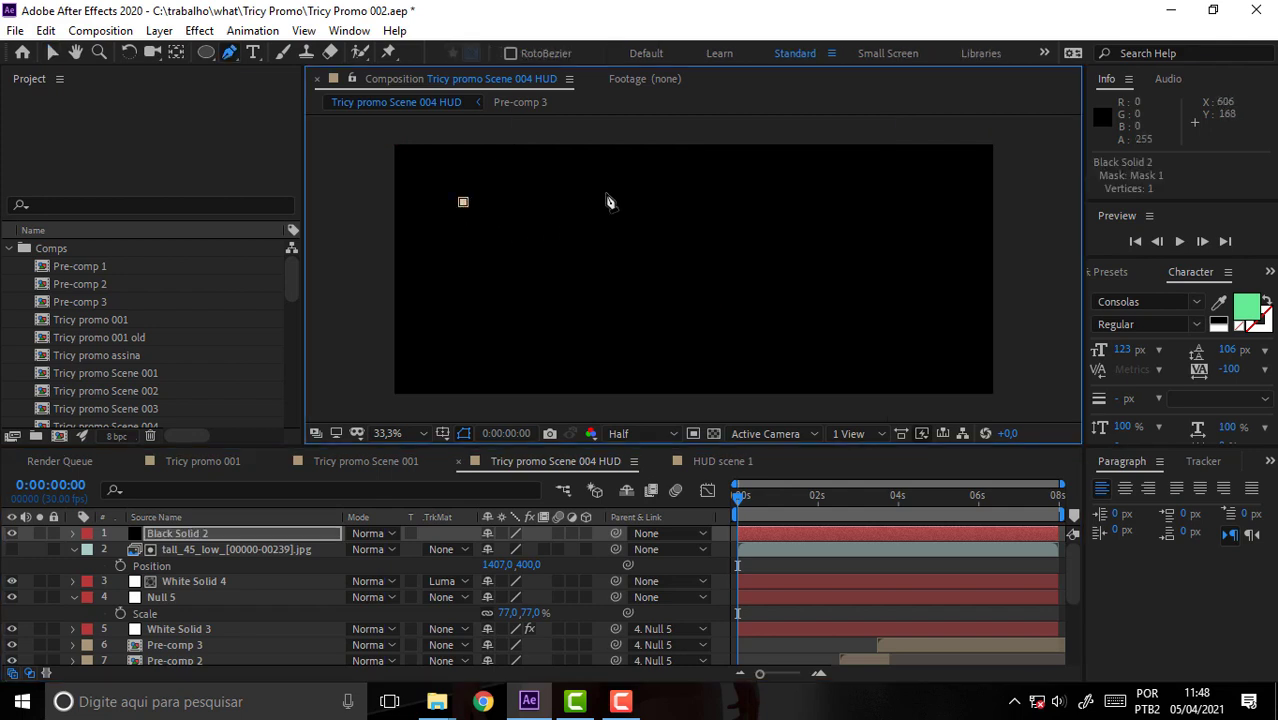
click(687, 202)
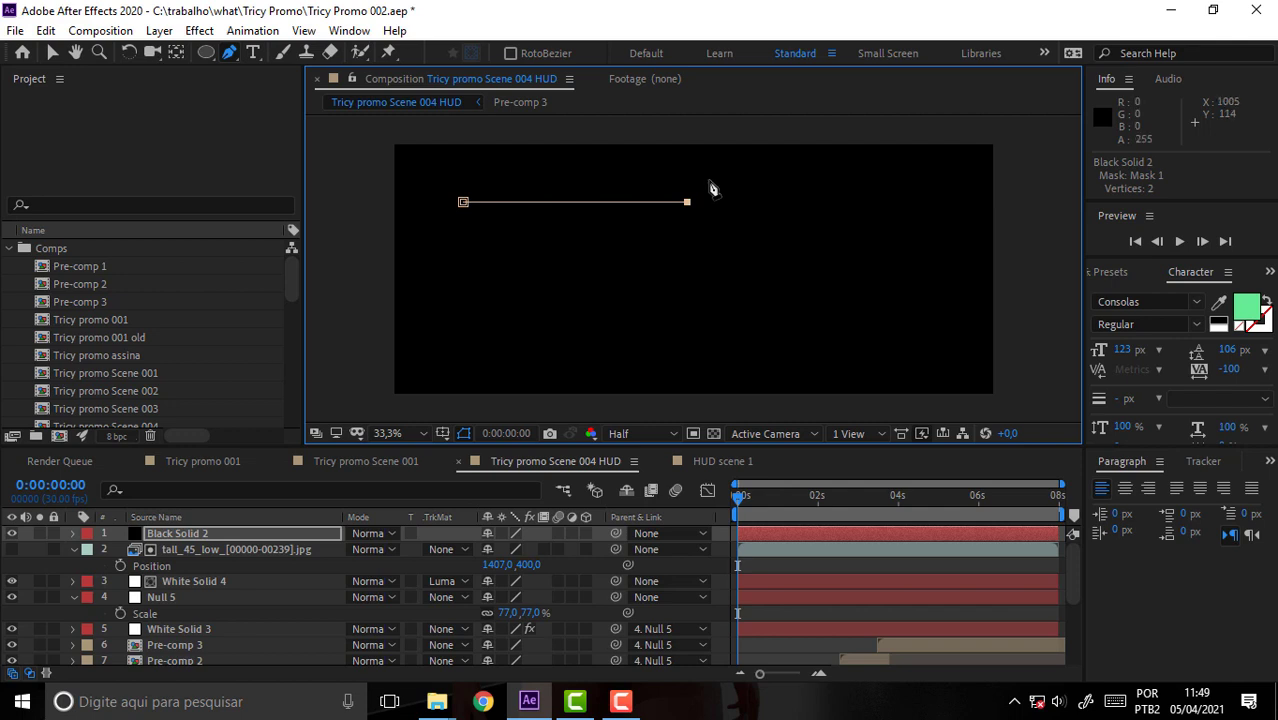
click(711, 179)
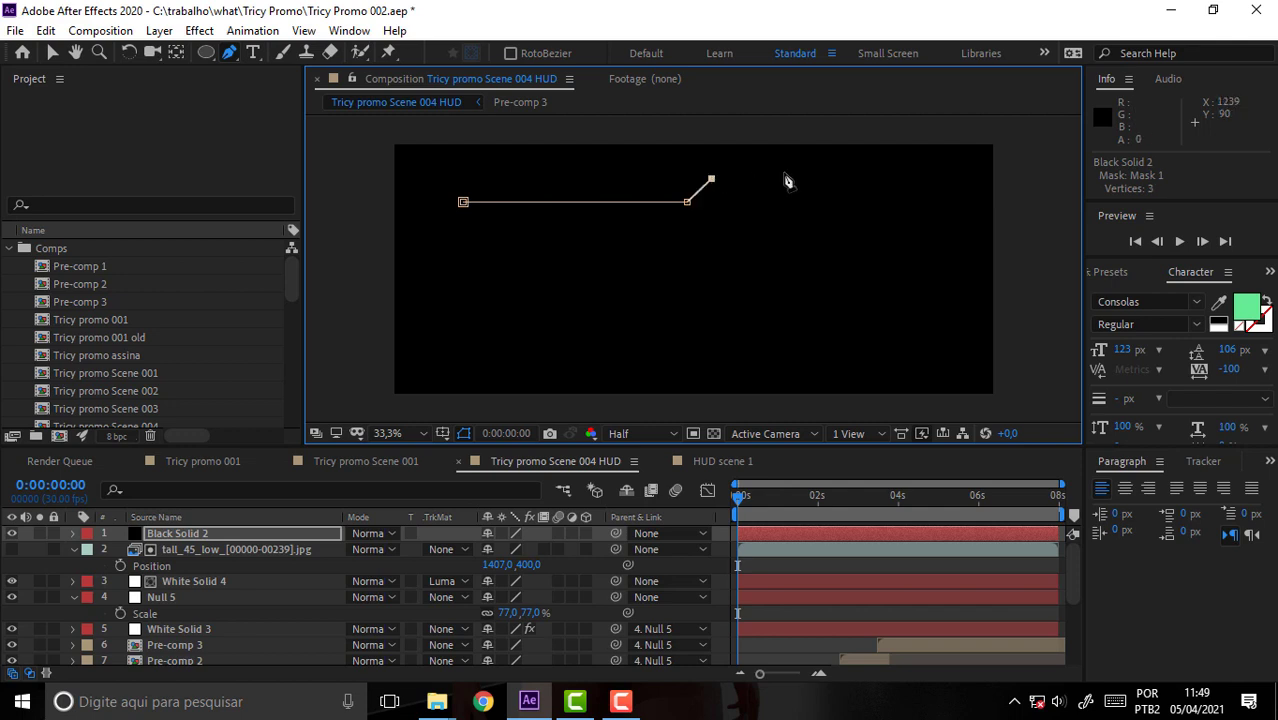
click(867, 179)
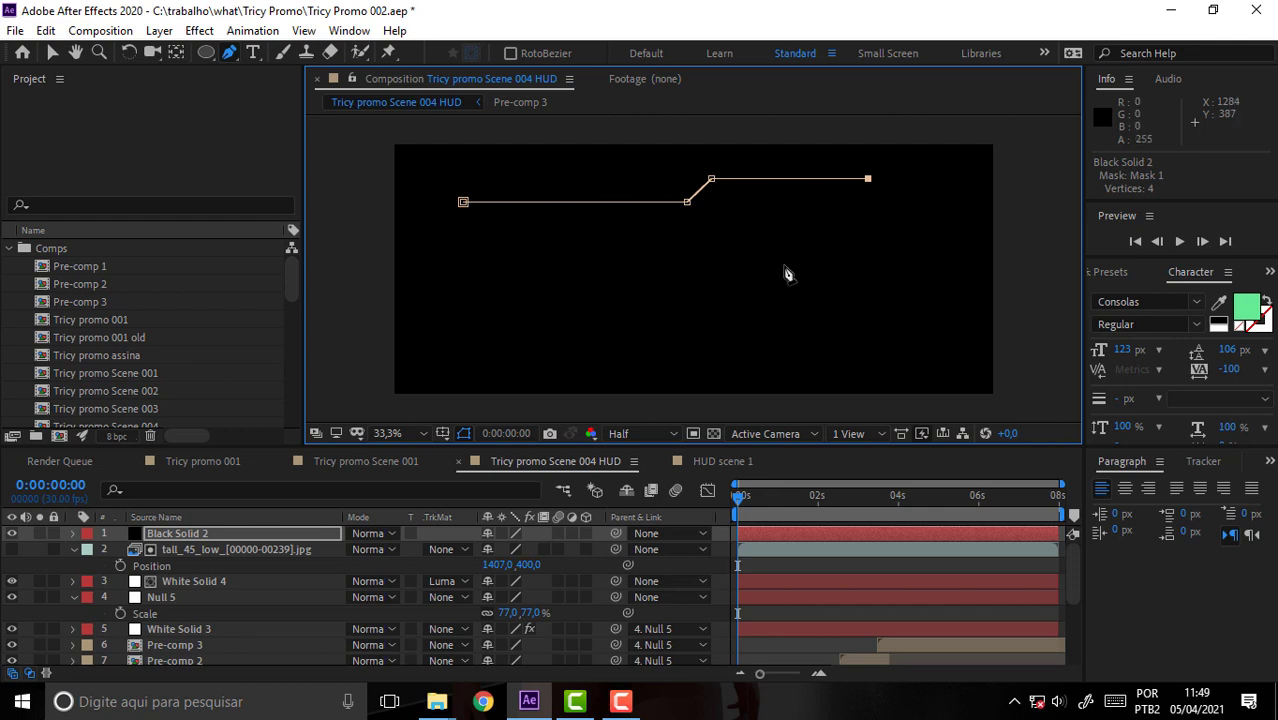
click(519, 226)
key(ctrl+z)
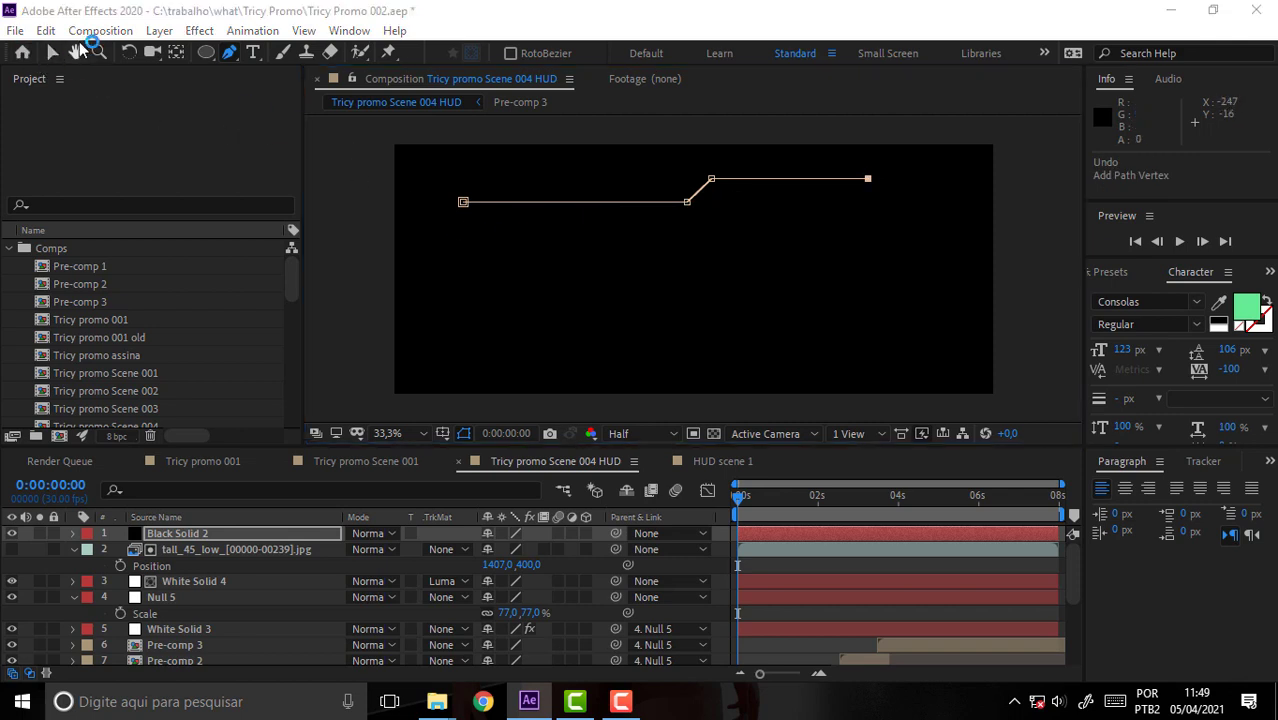
Close the accidentally opened start screen and finish the path, undoing a stray extra point
click(55, 51)
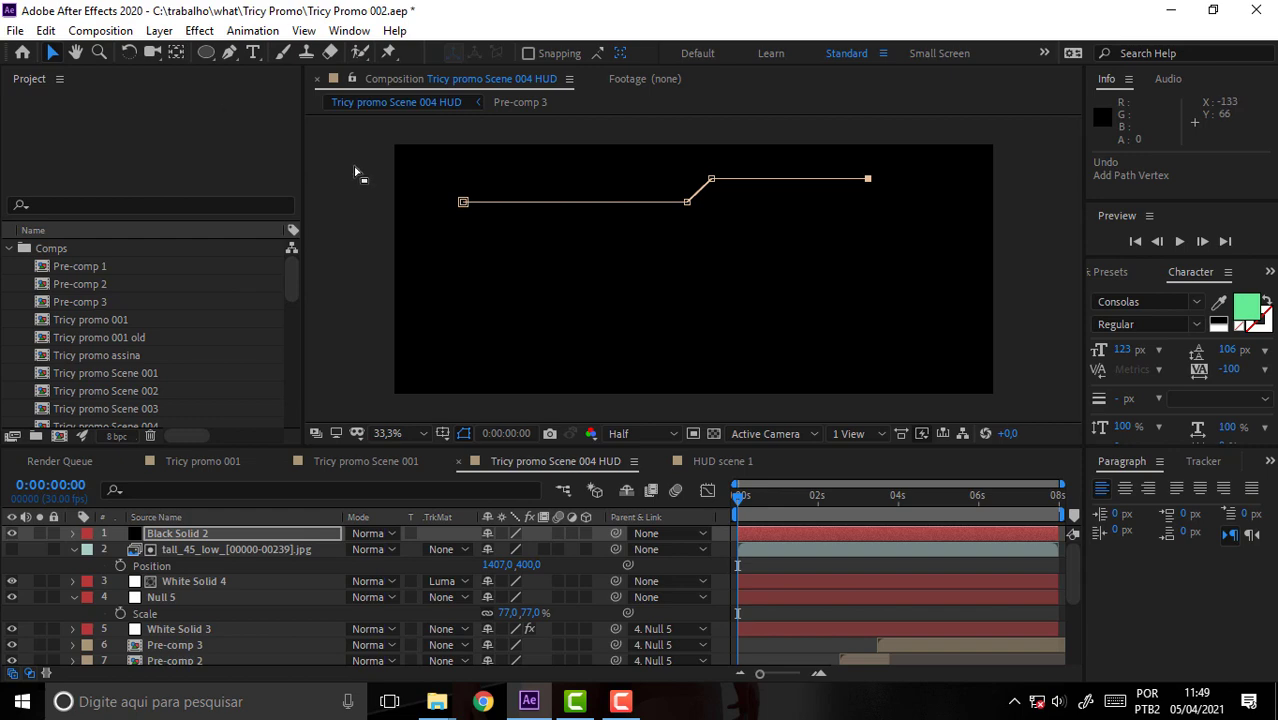
click(22, 52)
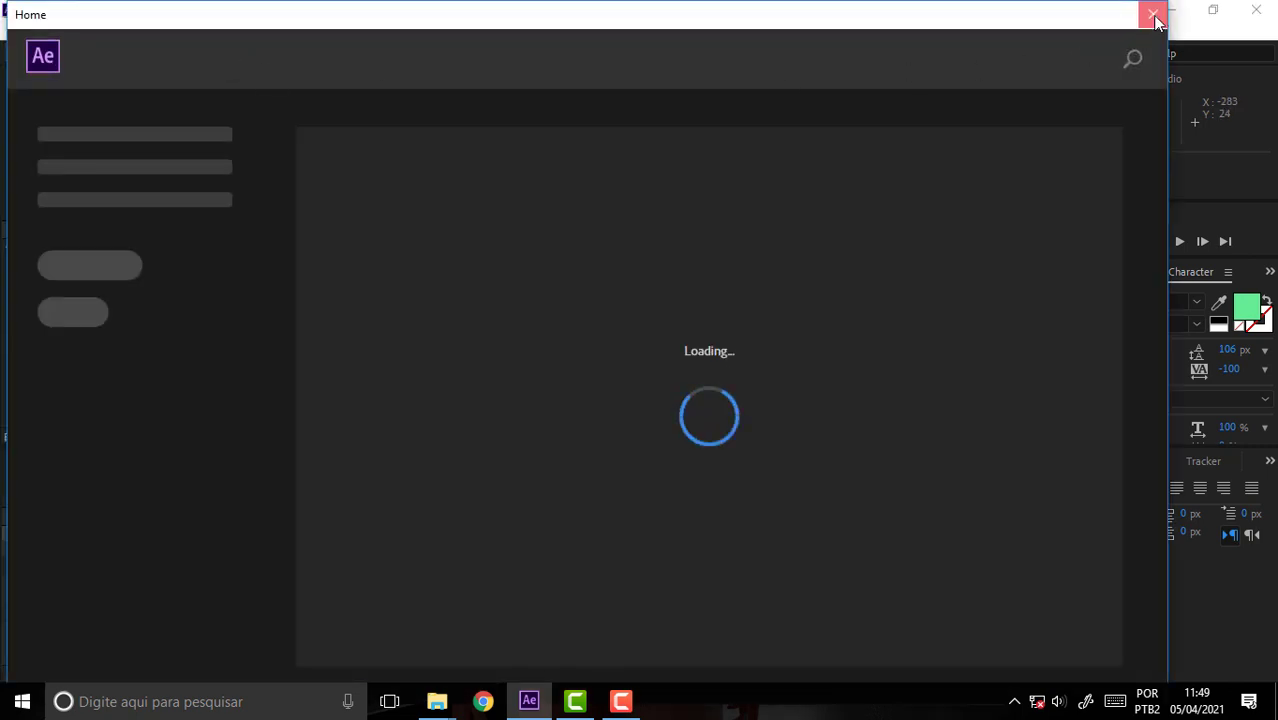
click(1152, 15)
click(229, 52)
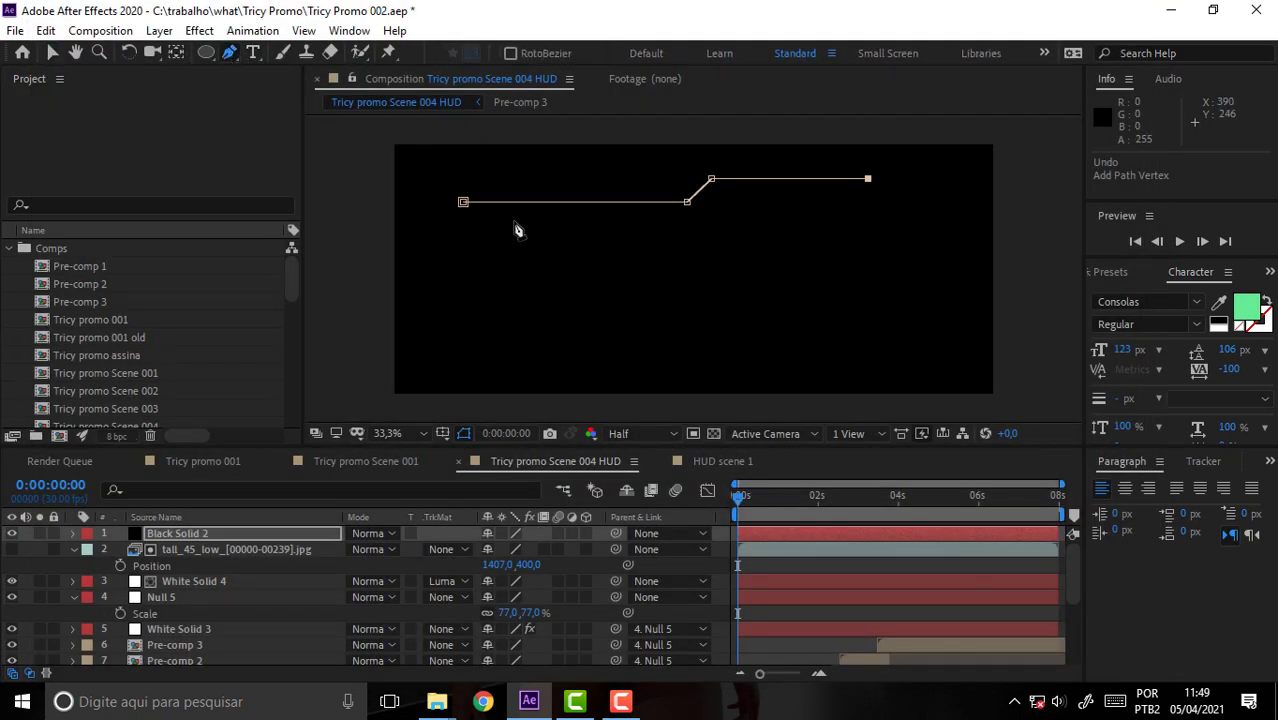
click(513, 220)
key(ctrl+z)
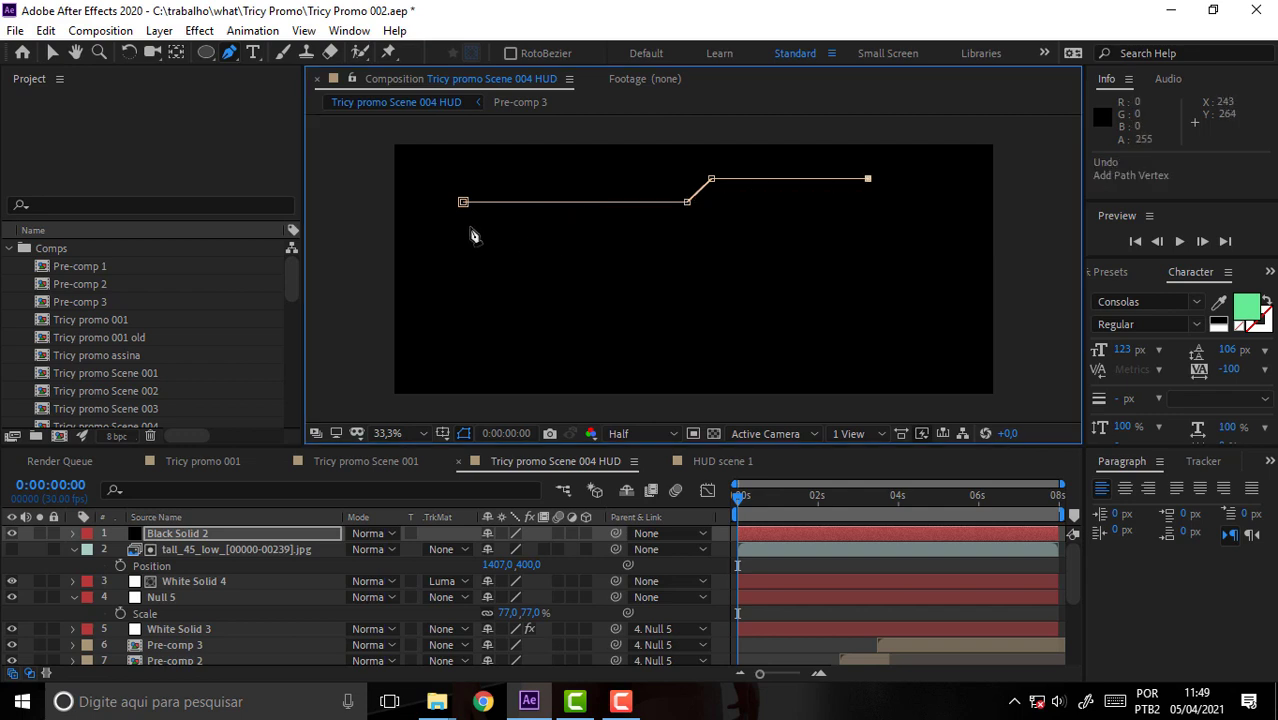
click(52, 52)
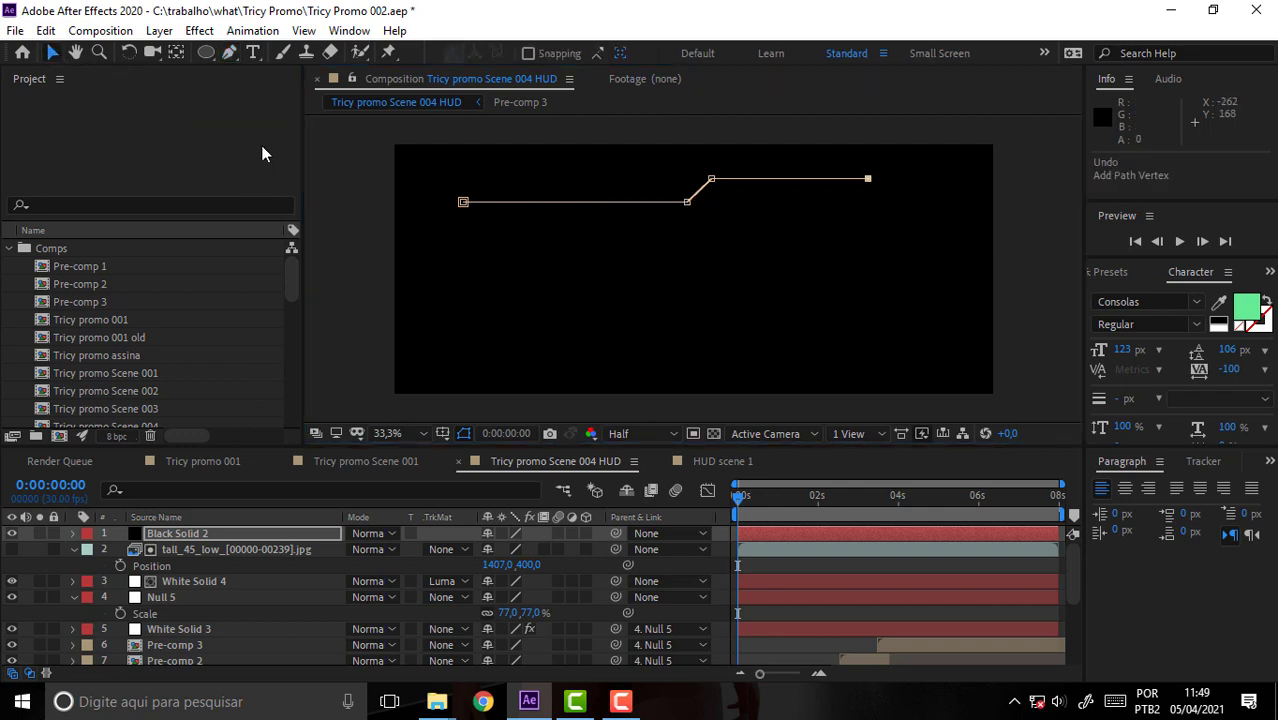
Draw a second four-point path below the first, stepping diagonally down between horizontal runs
click(230, 53)
click(504, 227)
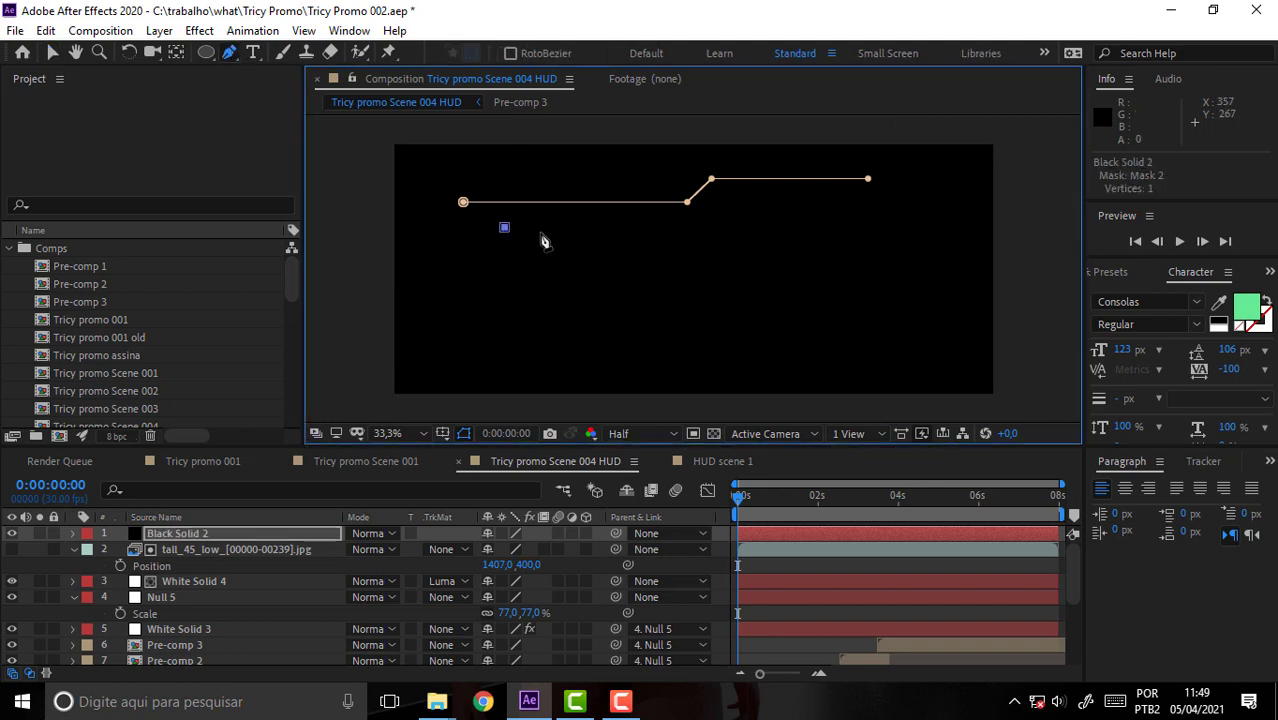
click(697, 230)
click(741, 247)
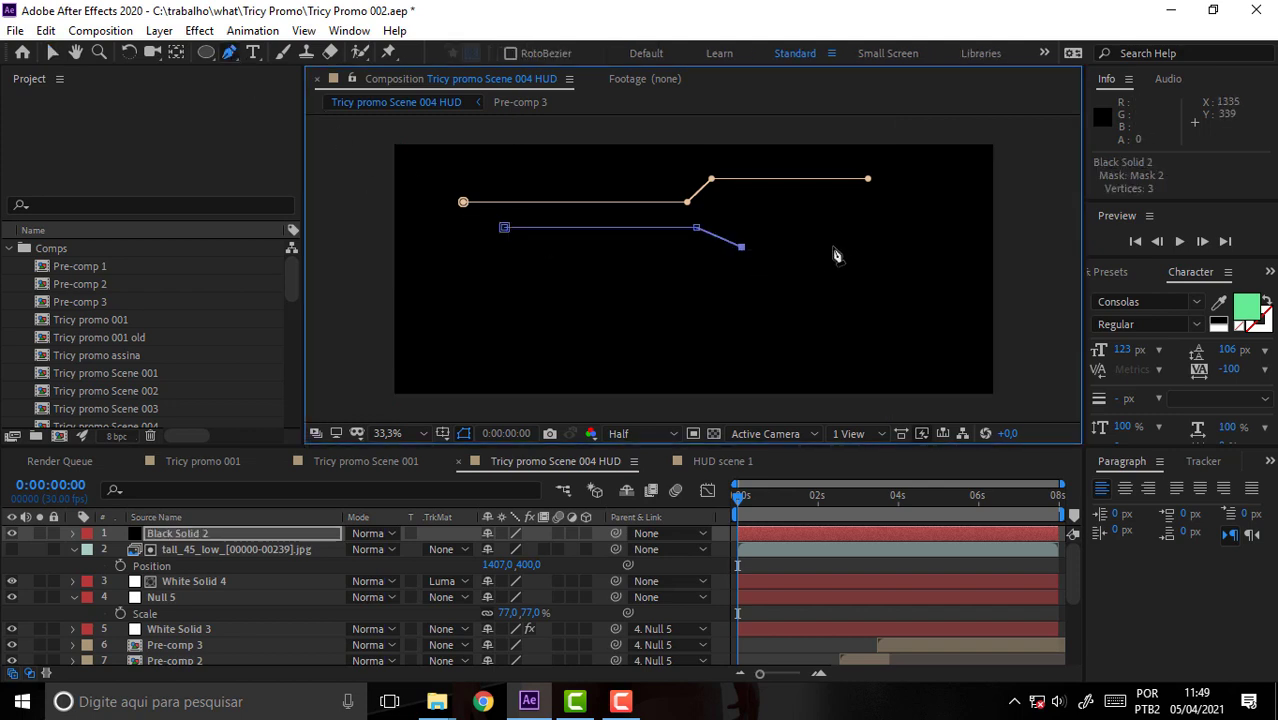
click(926, 247)
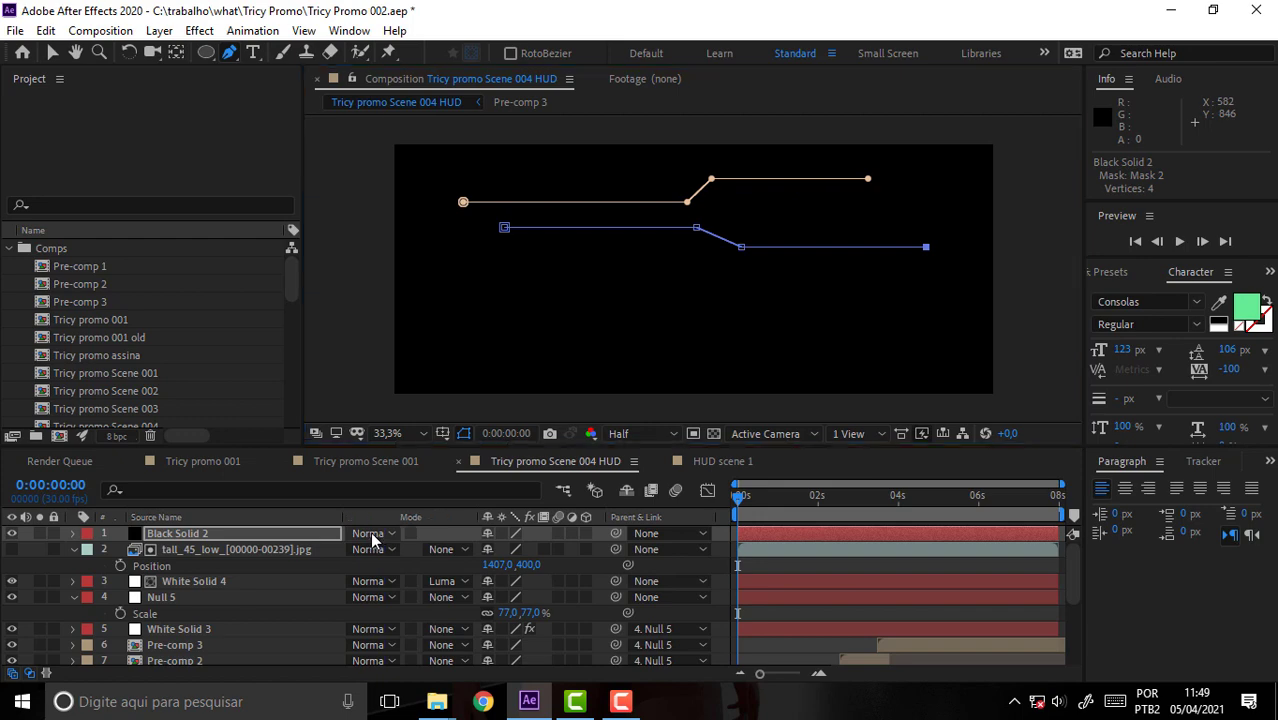
Select the Black Solid 2 layer in the timeline
click(373, 538)
click(798, 557)
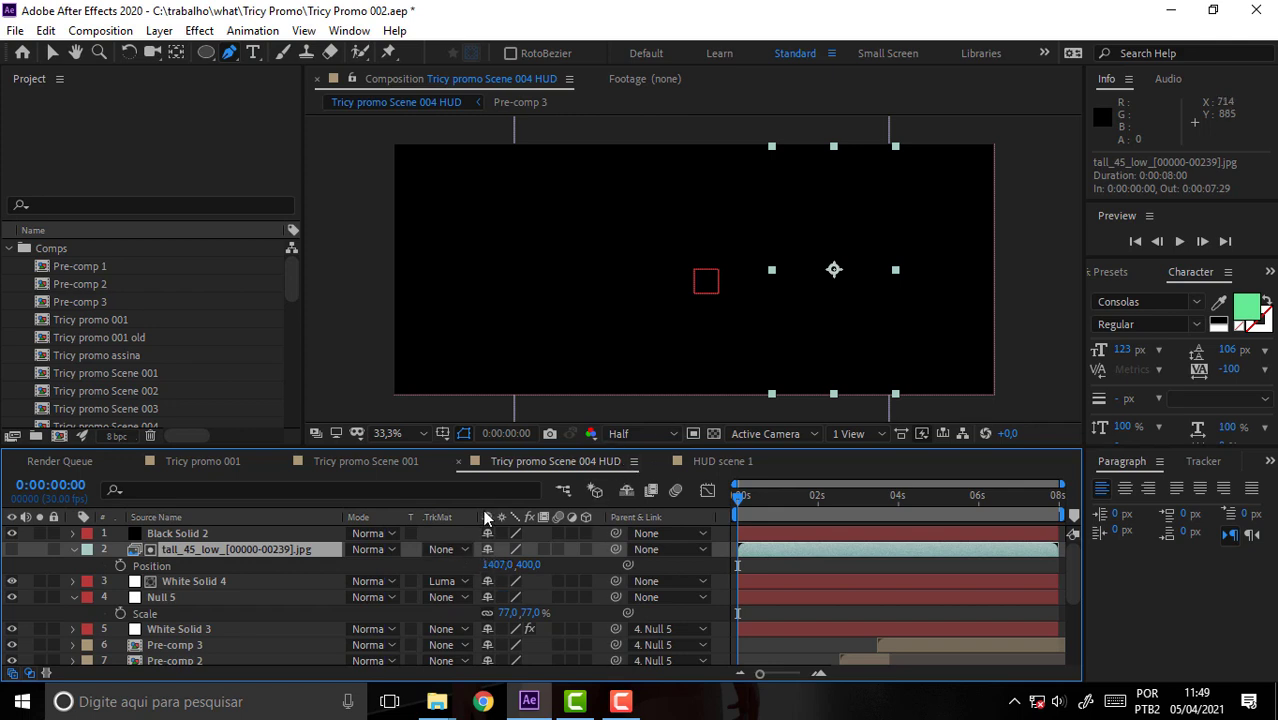
click(340, 533)
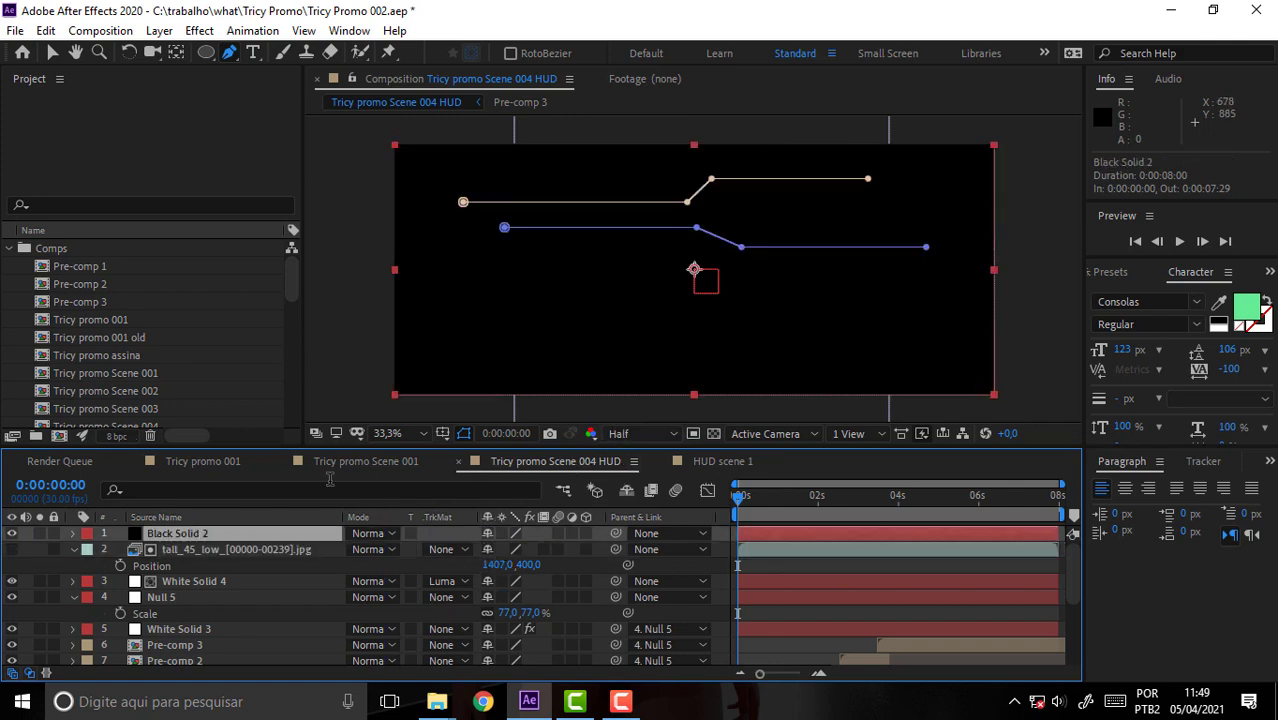
Apply Generate > Stroke to Black Solid 2 with All Masks checked and Paint Style On Transparent
click(199, 30)
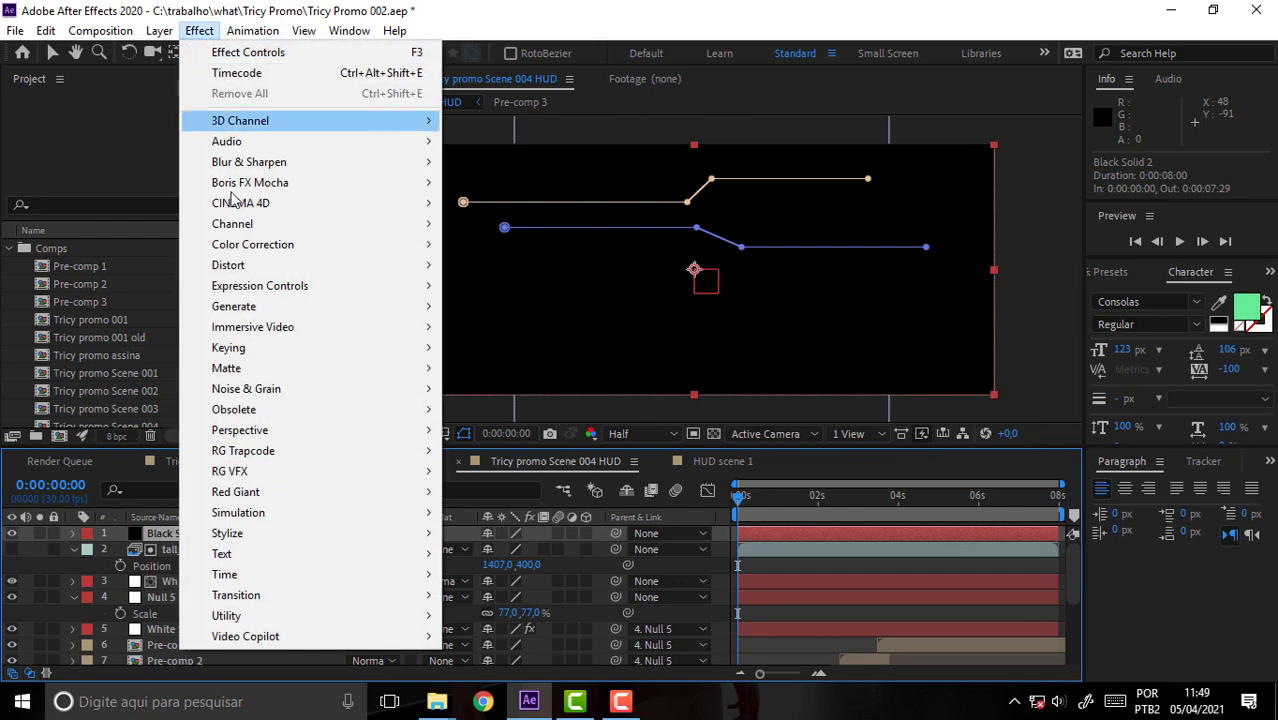
mouse_move(296, 306)
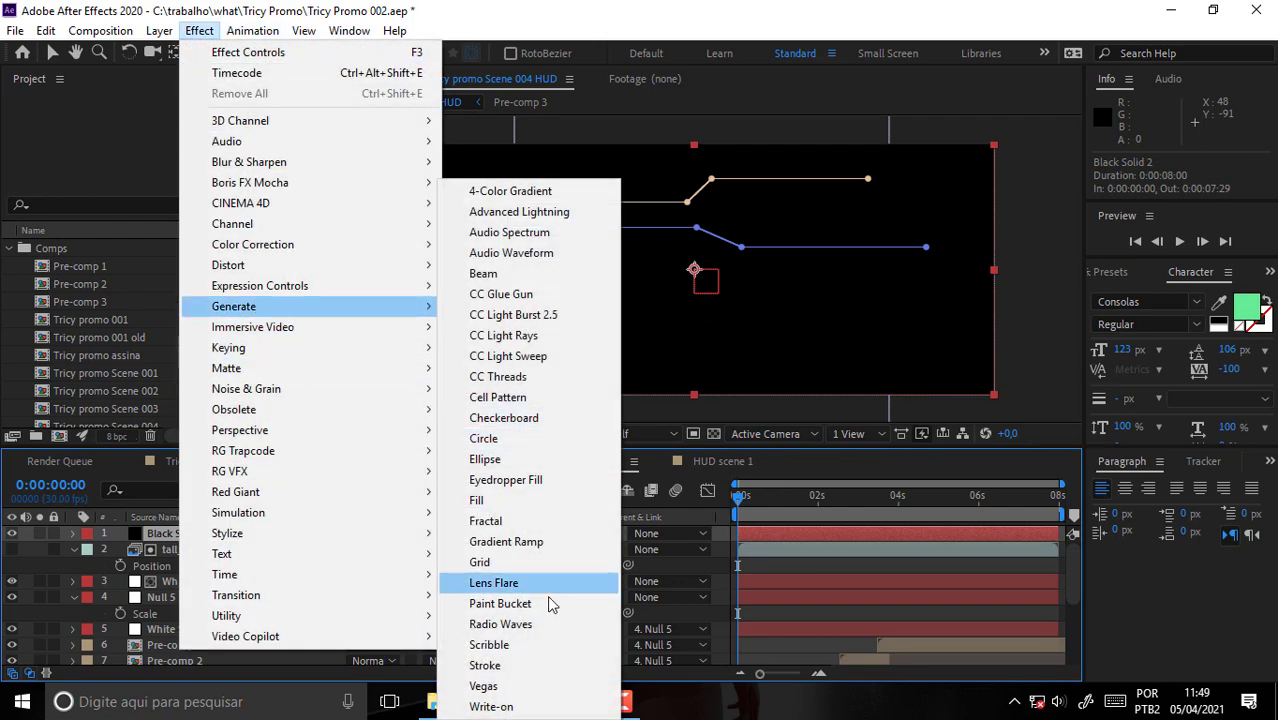
click(556, 665)
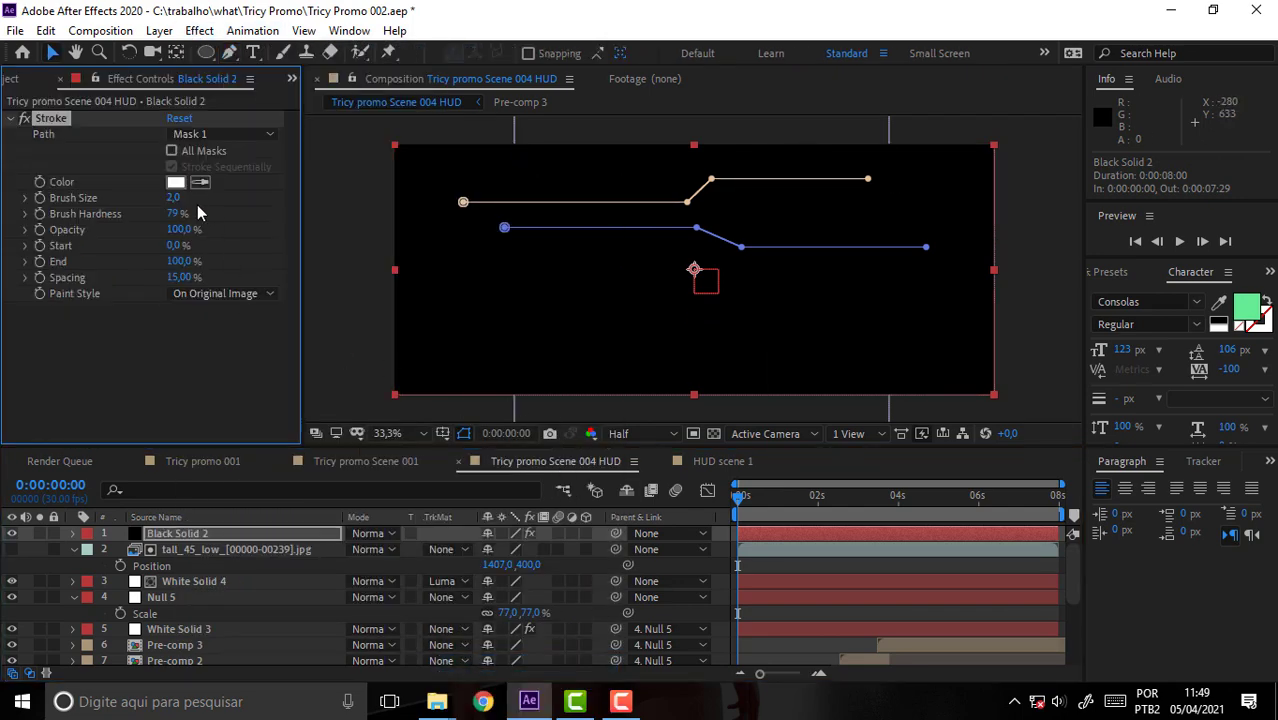
click(171, 152)
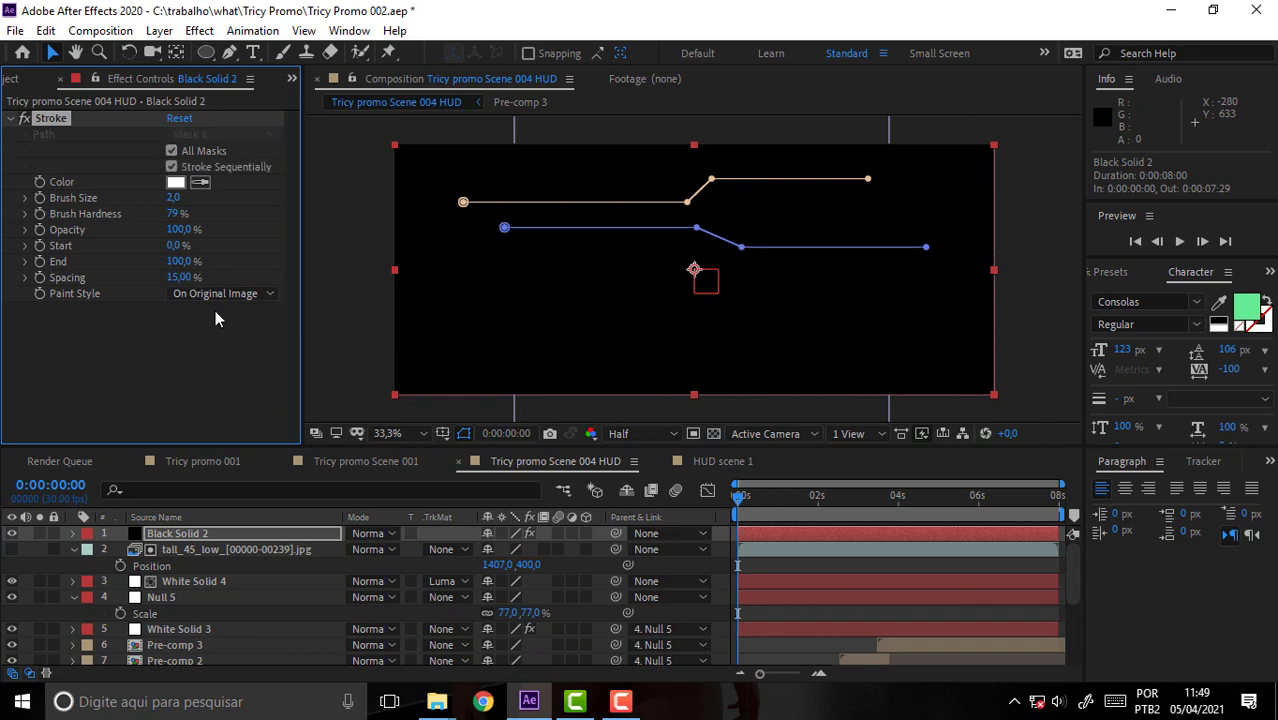
click(209, 294)
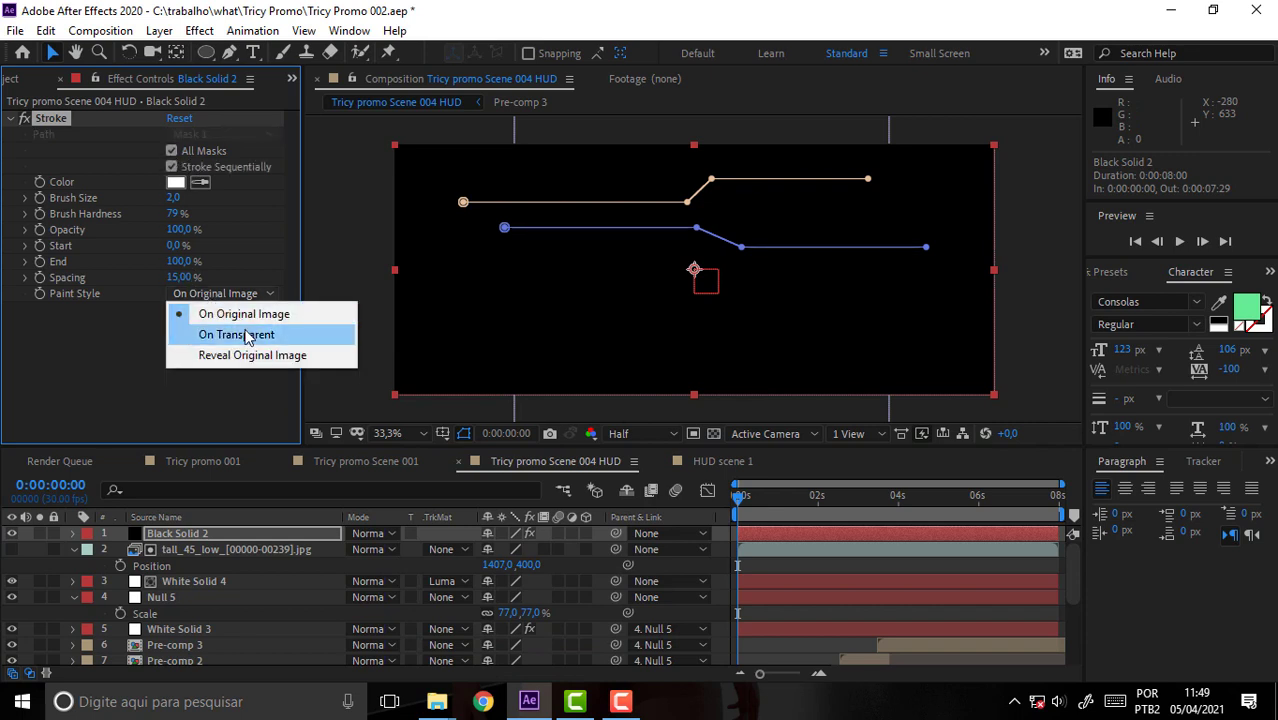
click(244, 334)
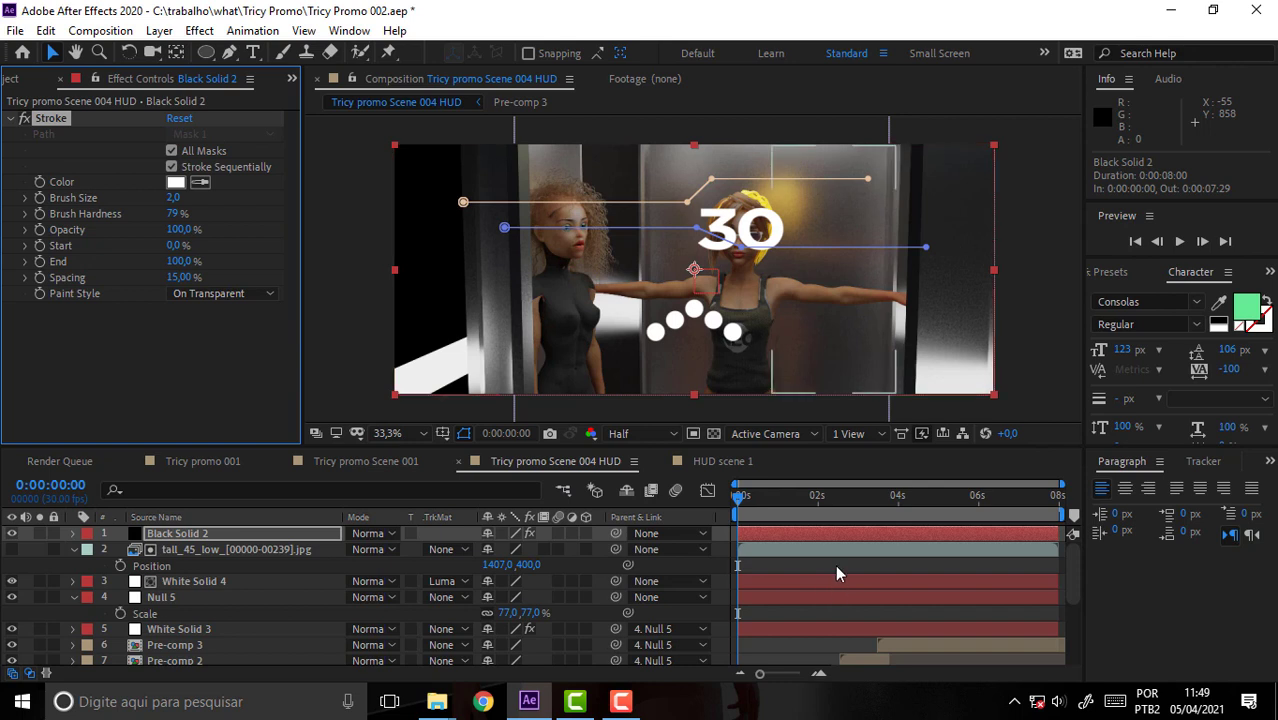
click(782, 607)
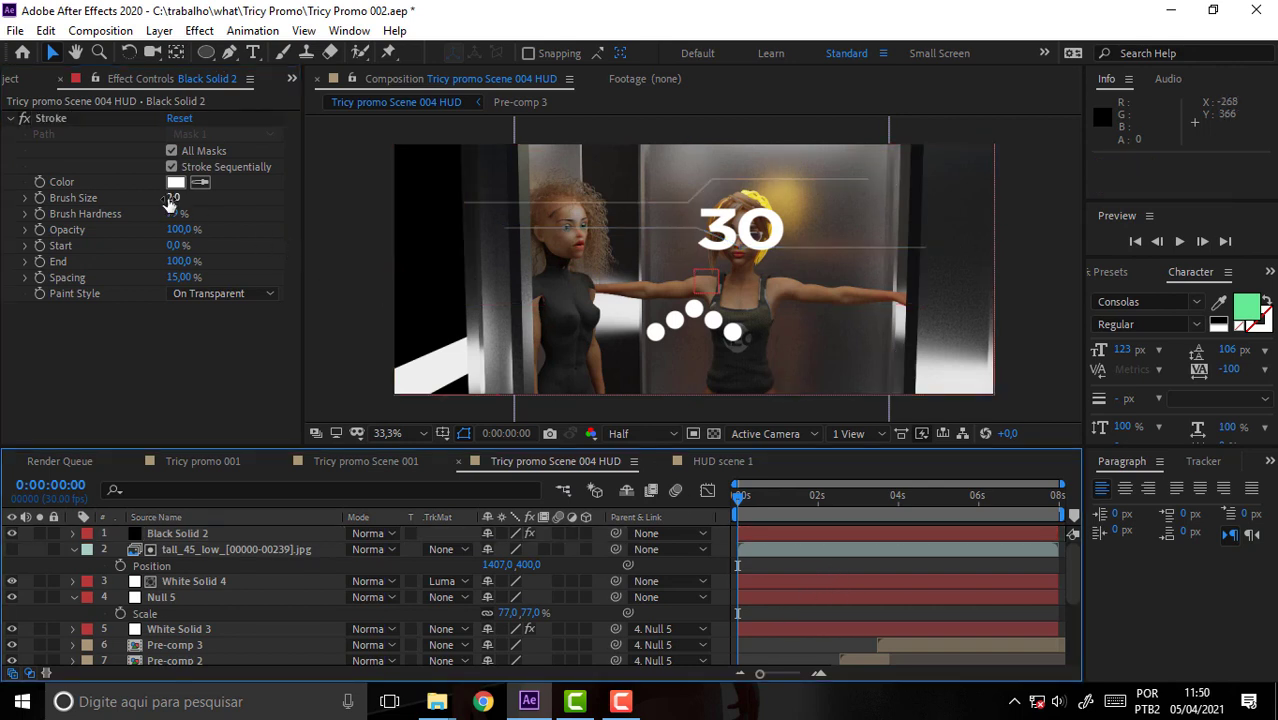
Set the Stroke brush size to 6,9 and, at 0:00:01:29, brush hardness to 100%
drag(170, 199, 233, 216)
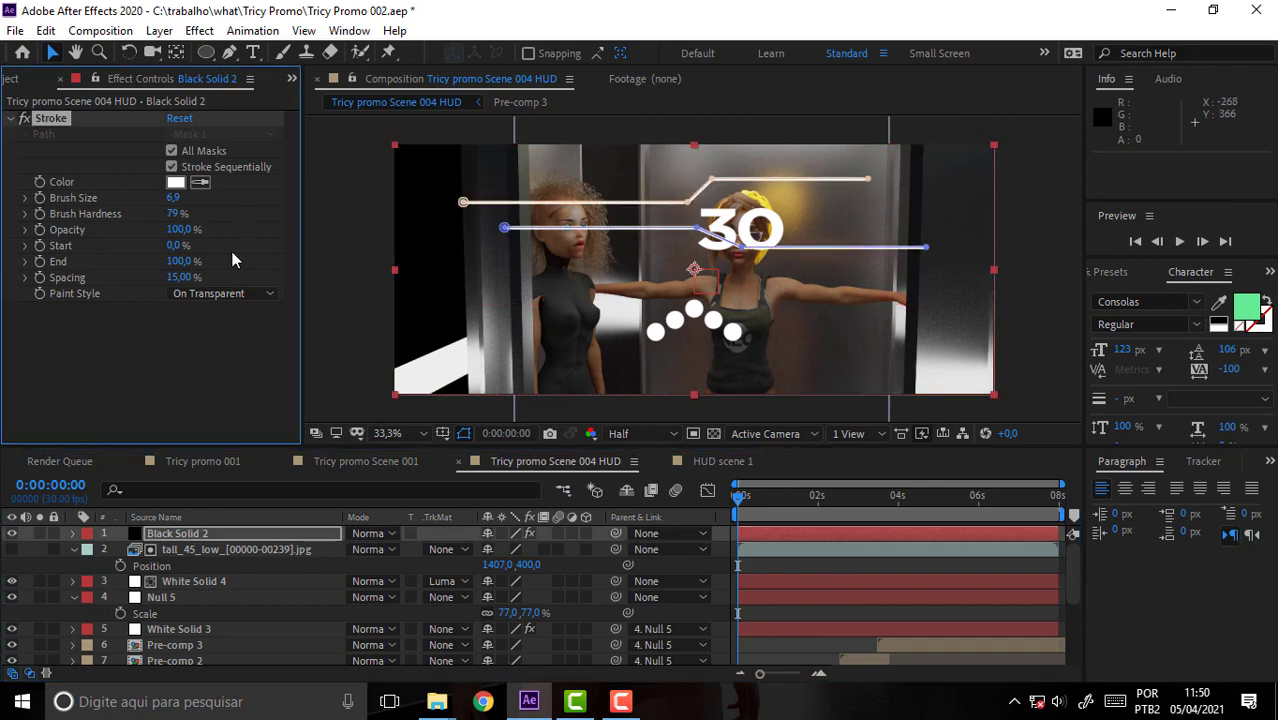
click(840, 562)
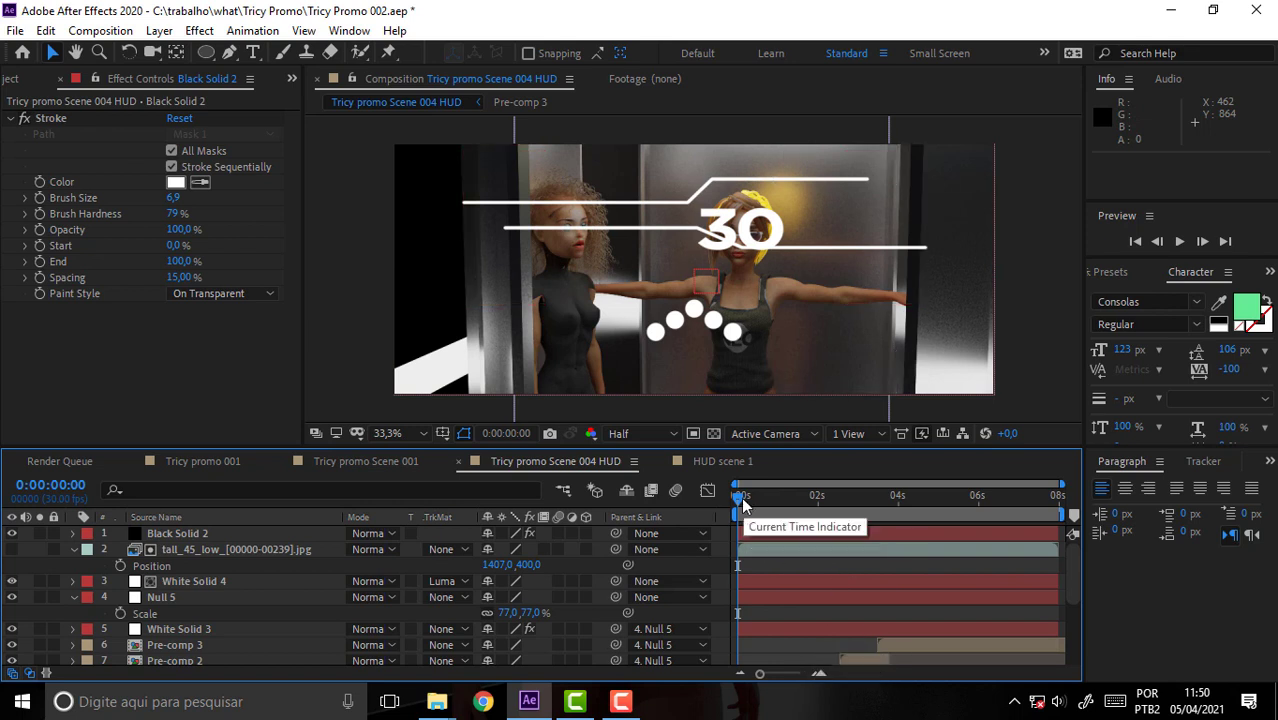
drag(739, 497, 1042, 497)
key(Home)
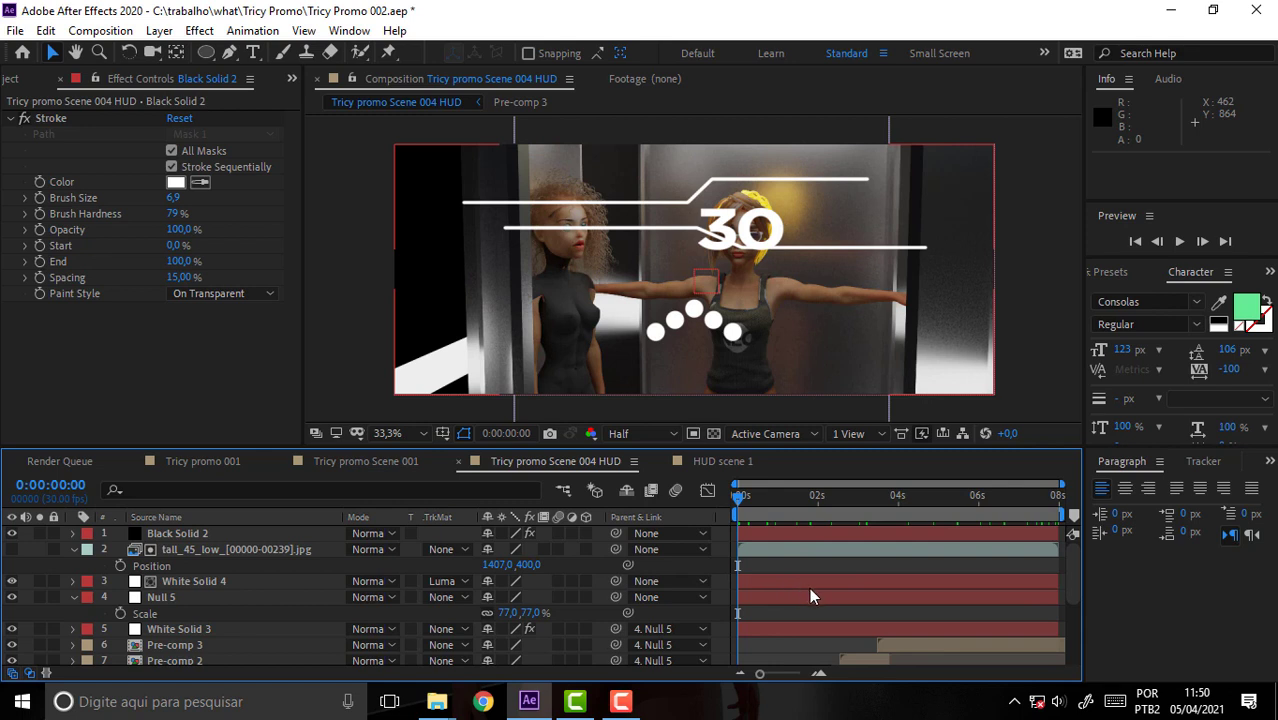
click(822, 520)
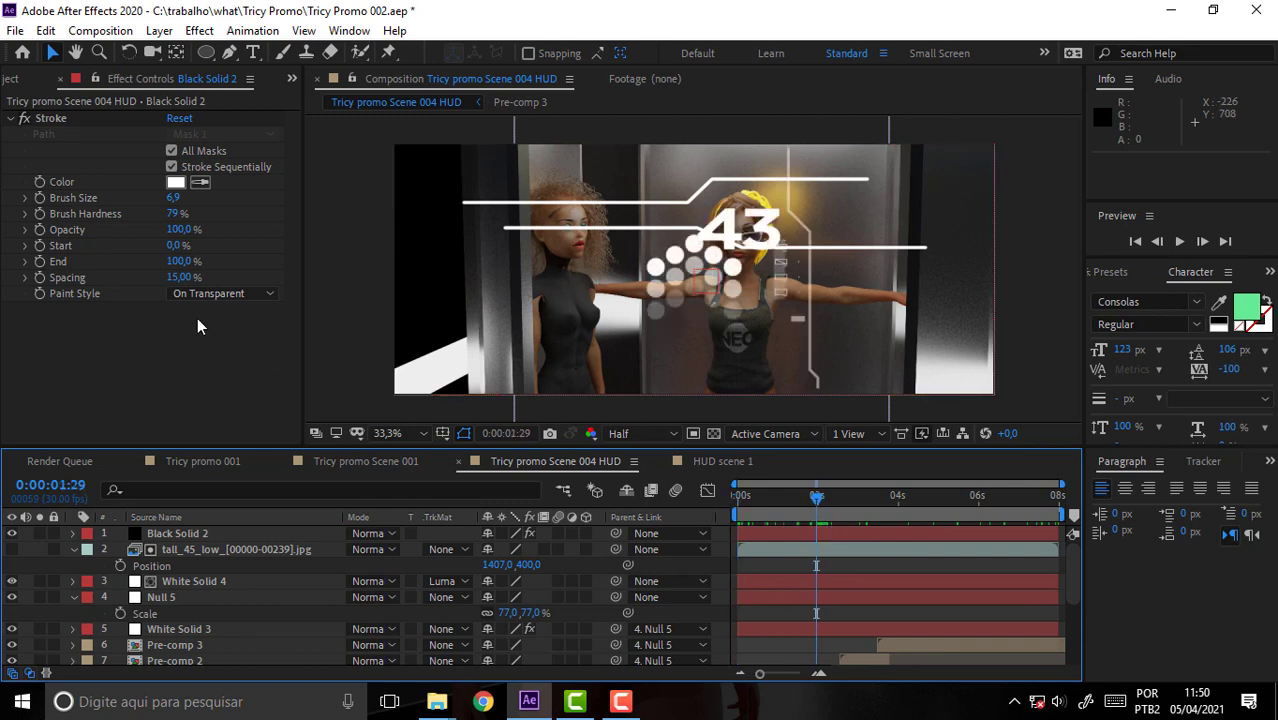
click(173, 213)
text(100)
key(Return)
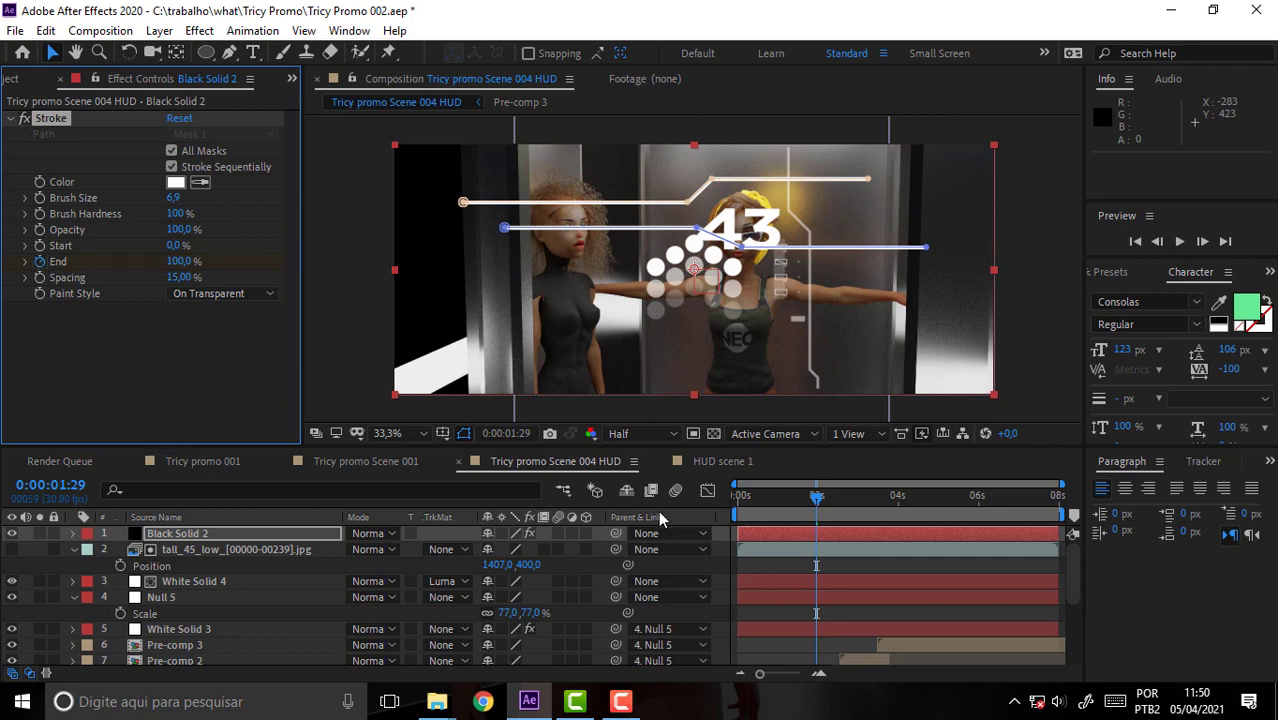
Keyframe Stroke End to 0% at 0:00:00:00 so the lines draw on, and preview playback
key(u)
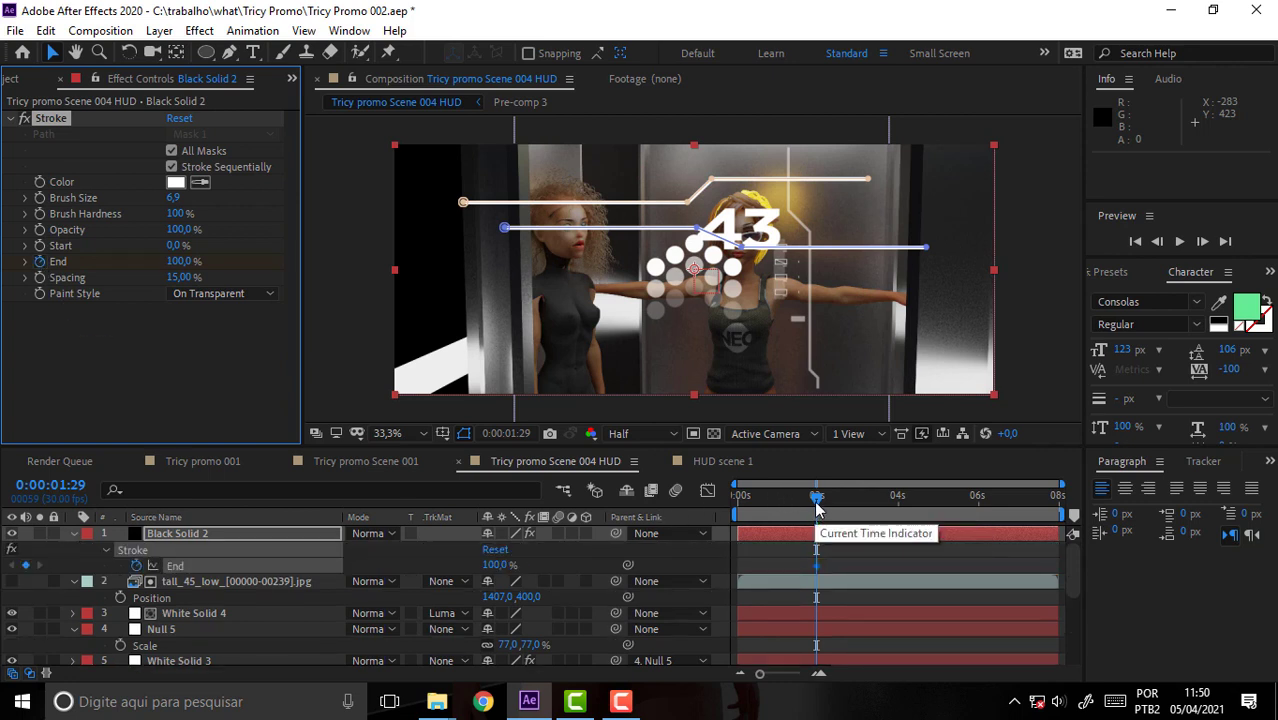
drag(818, 512, 614, 501)
drag(178, 261, 3, 261)
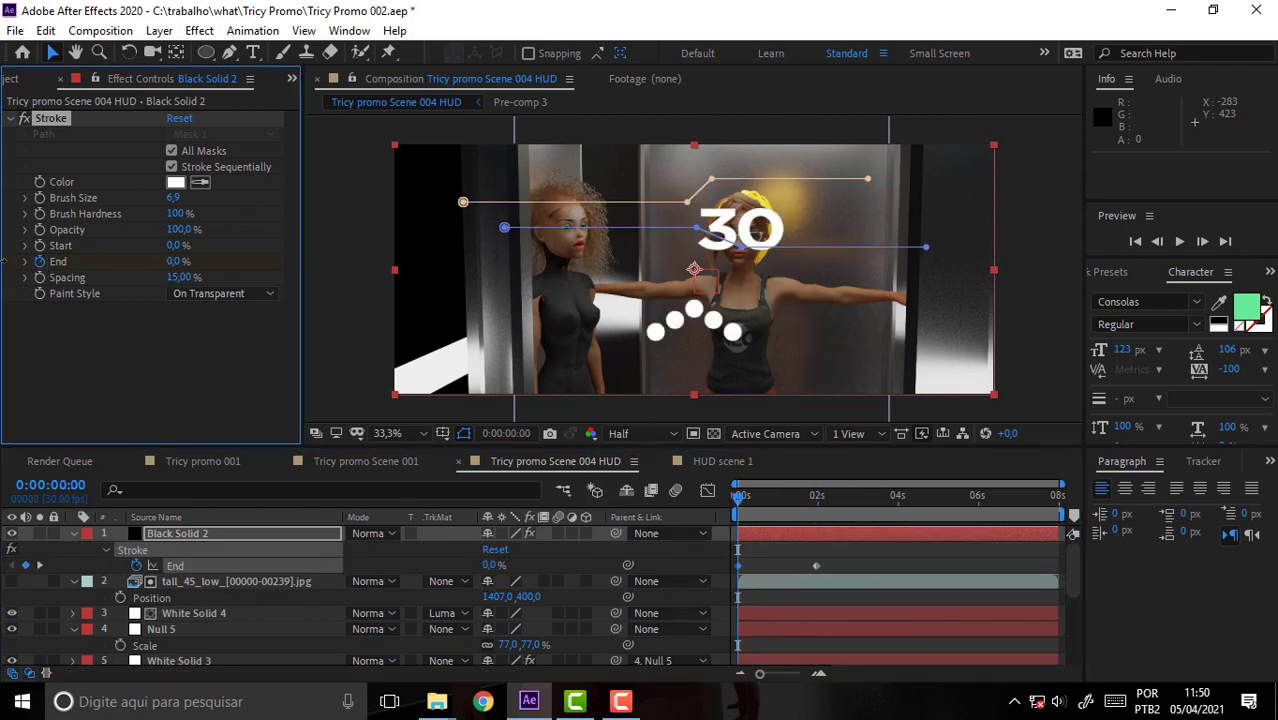
click(879, 575)
key(space)
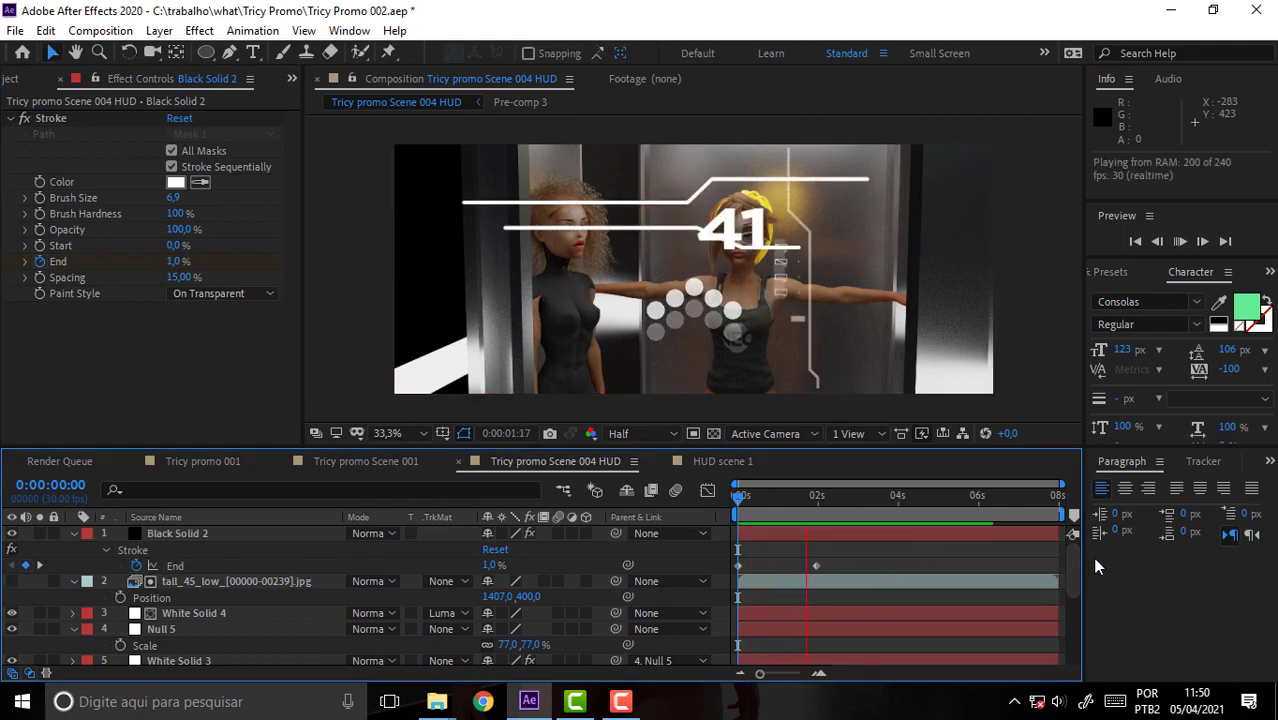
click(869, 518)
drag(860, 497, 737, 497)
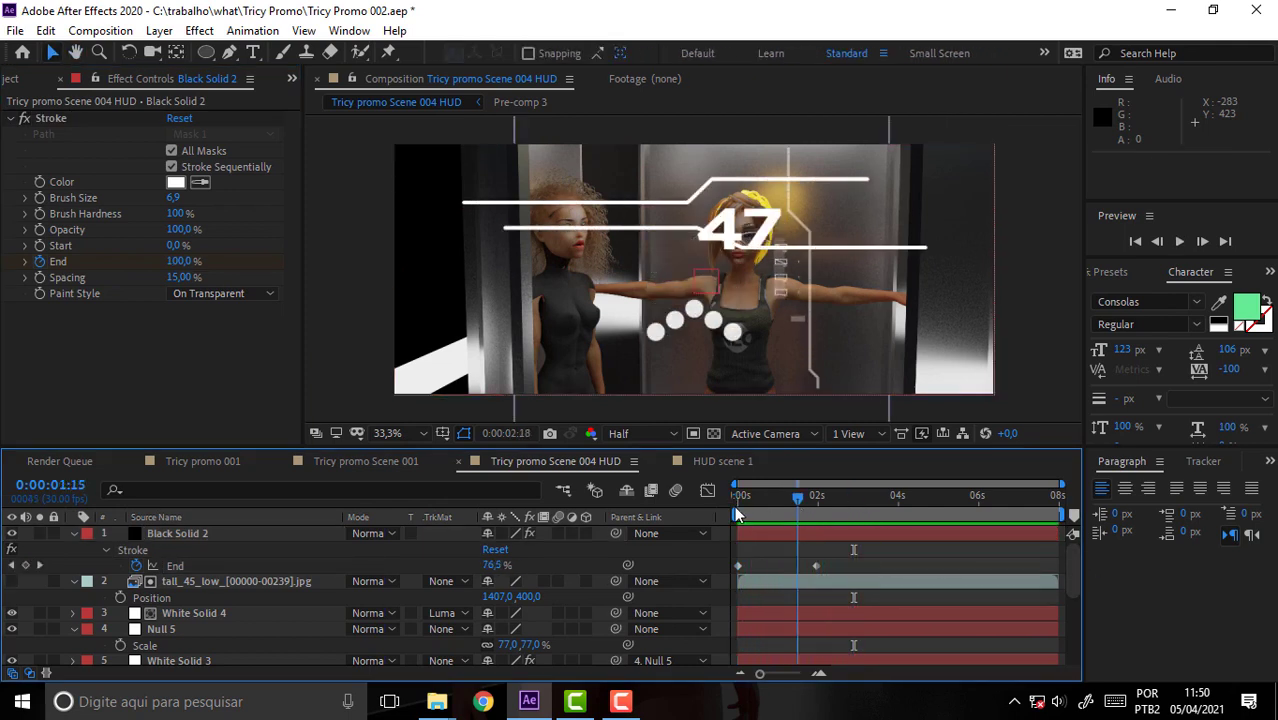
click(171, 167)
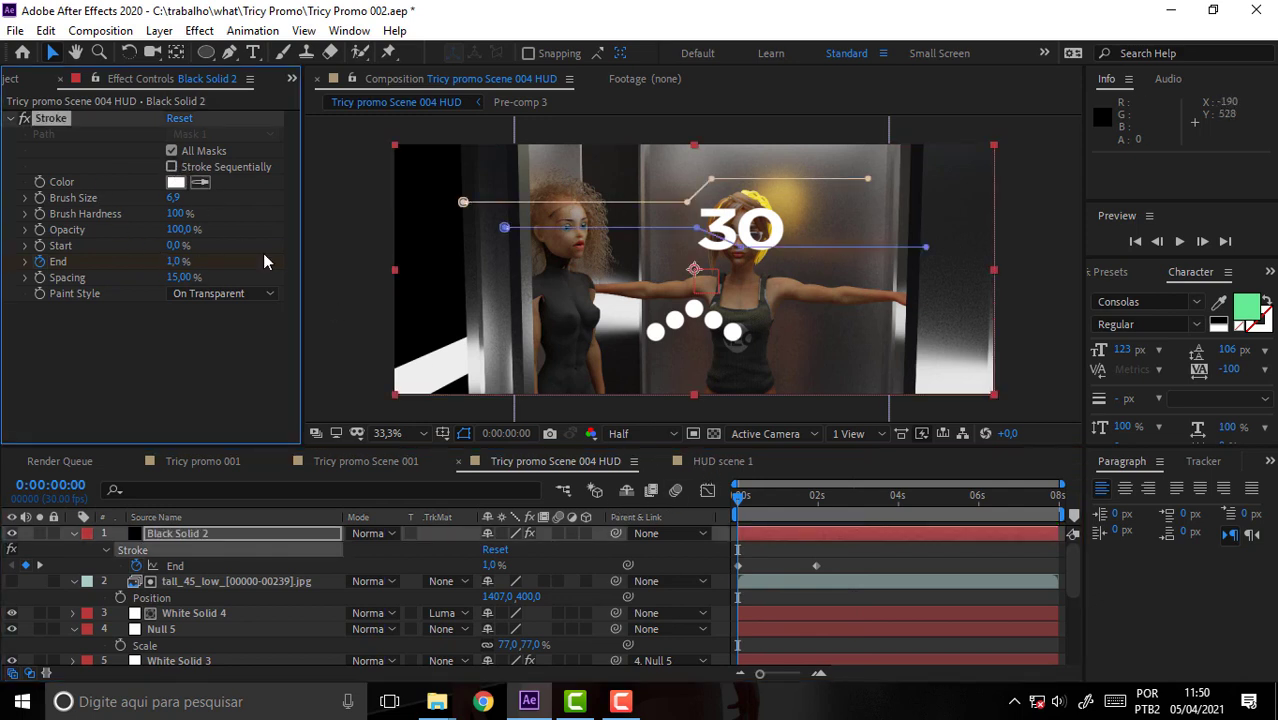
key(space)
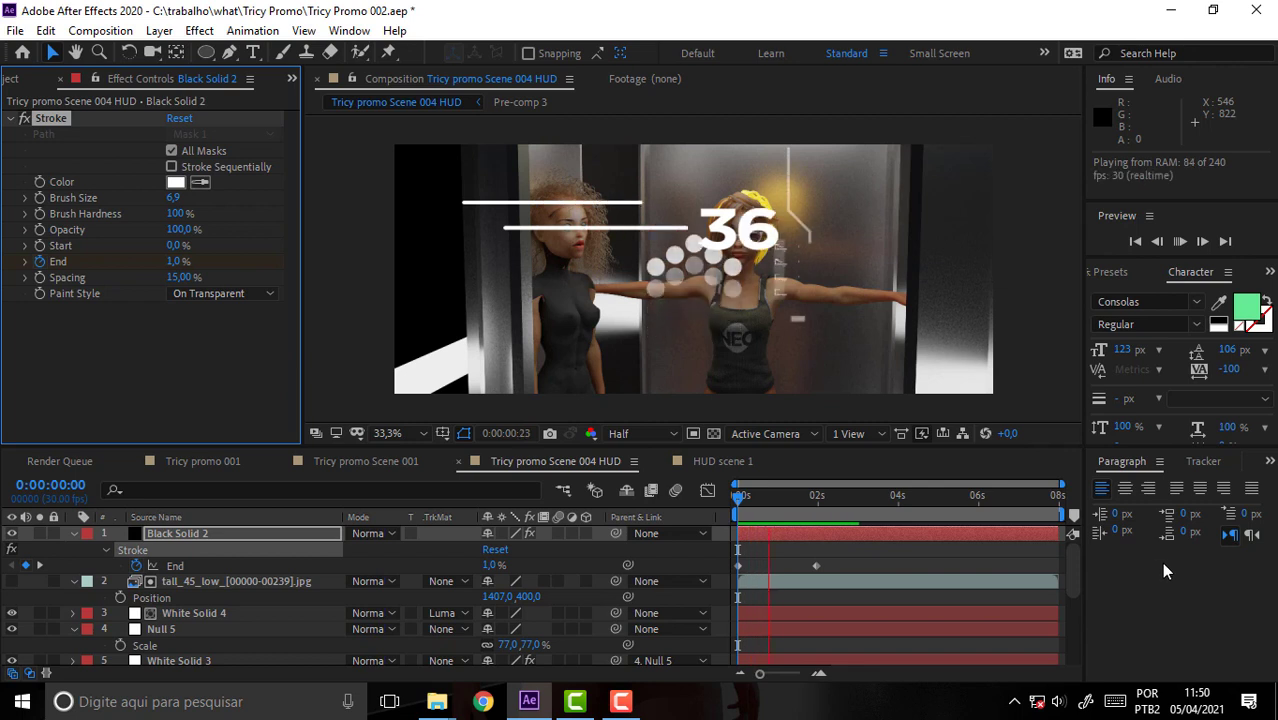
click(843, 505)
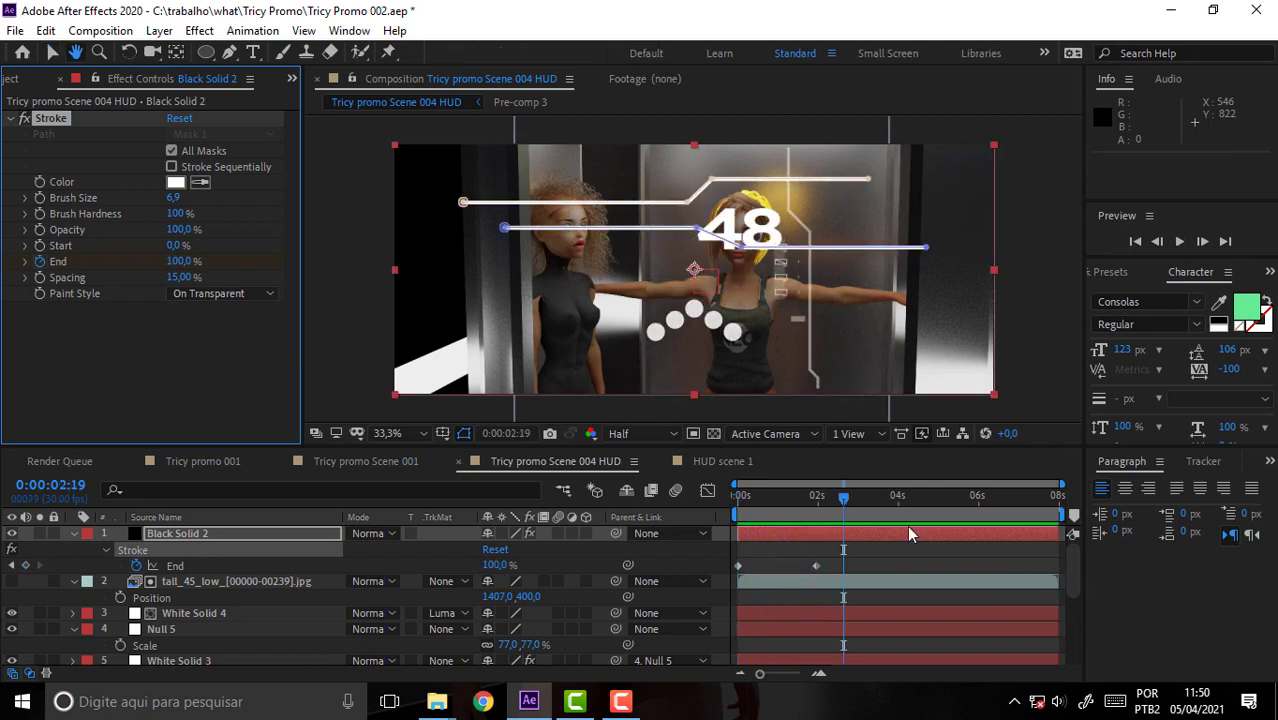
drag(843, 505, 618, 500)
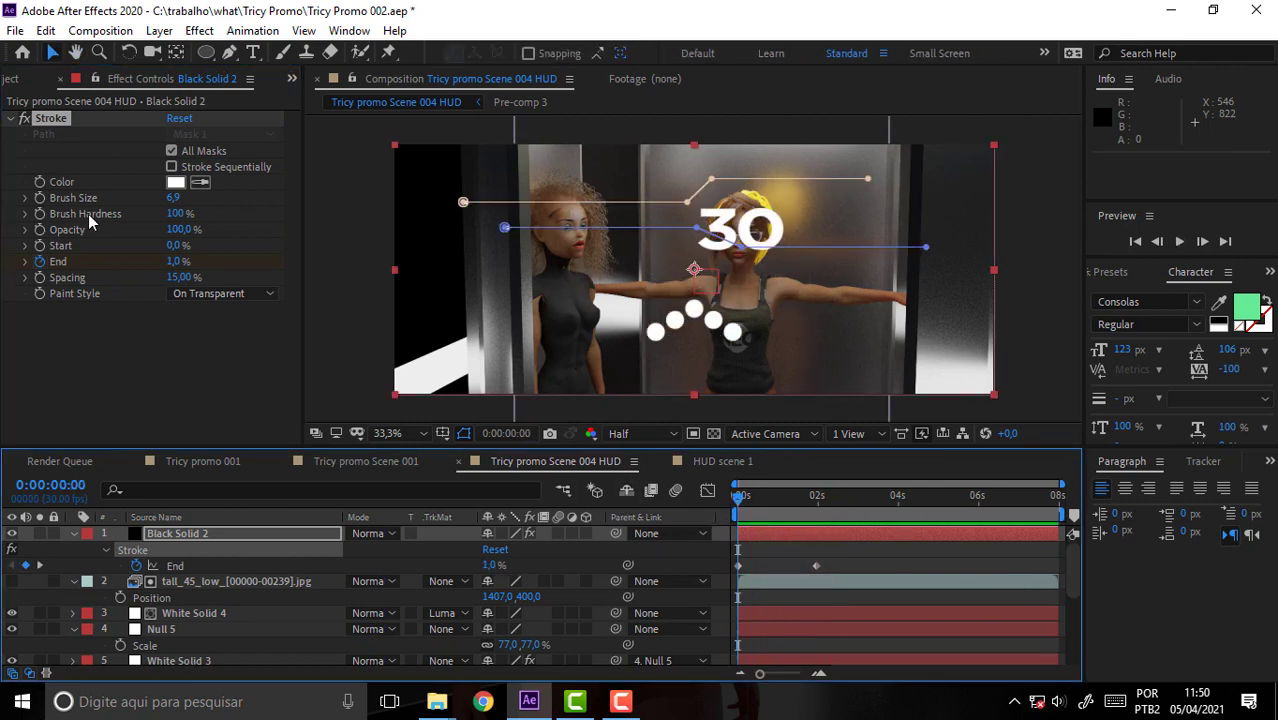
click(171, 167)
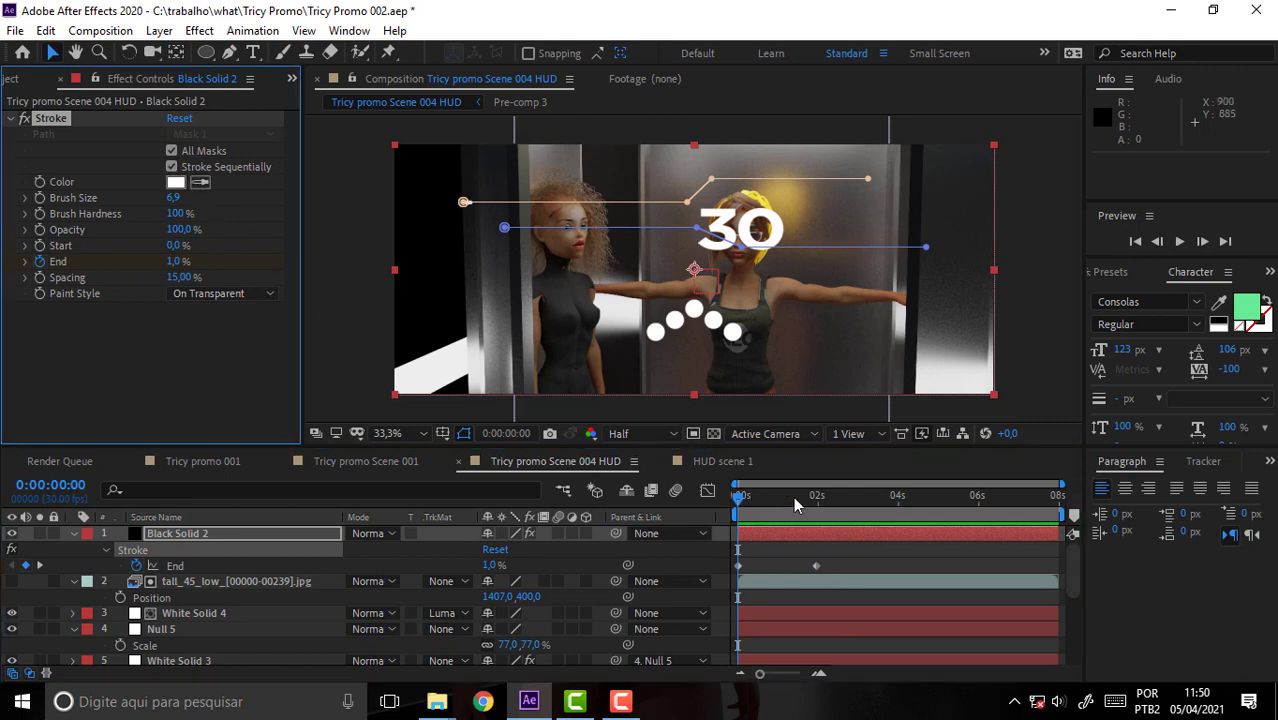
key(space)
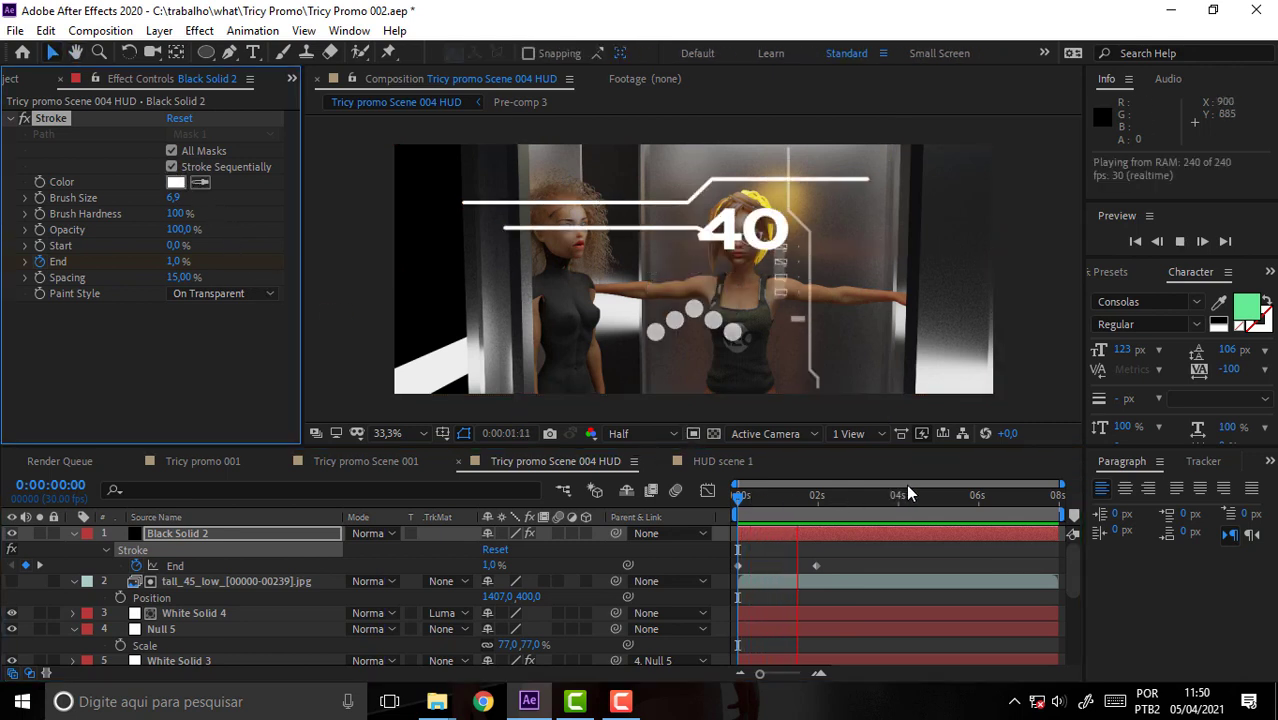
key(space)
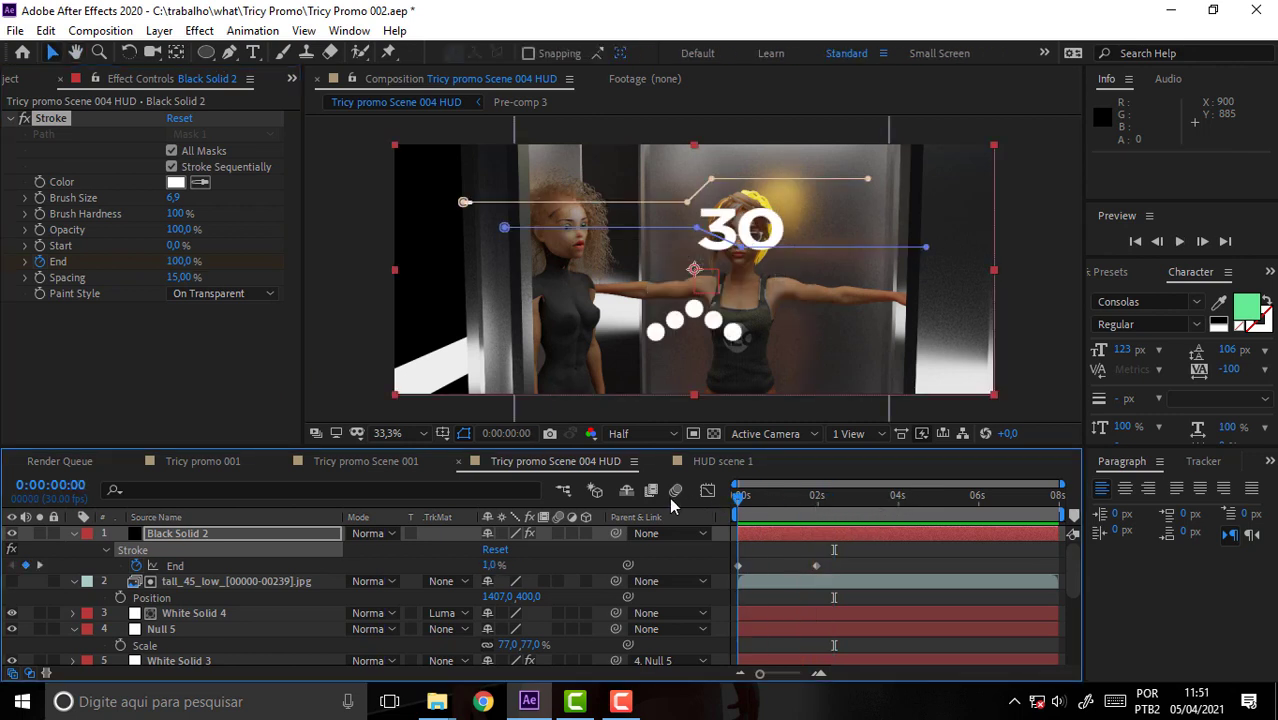
mouse_move(804, 497)
mouse_down()
mouse_move(738, 499)
mouse_move(863, 531)
mouse_up()
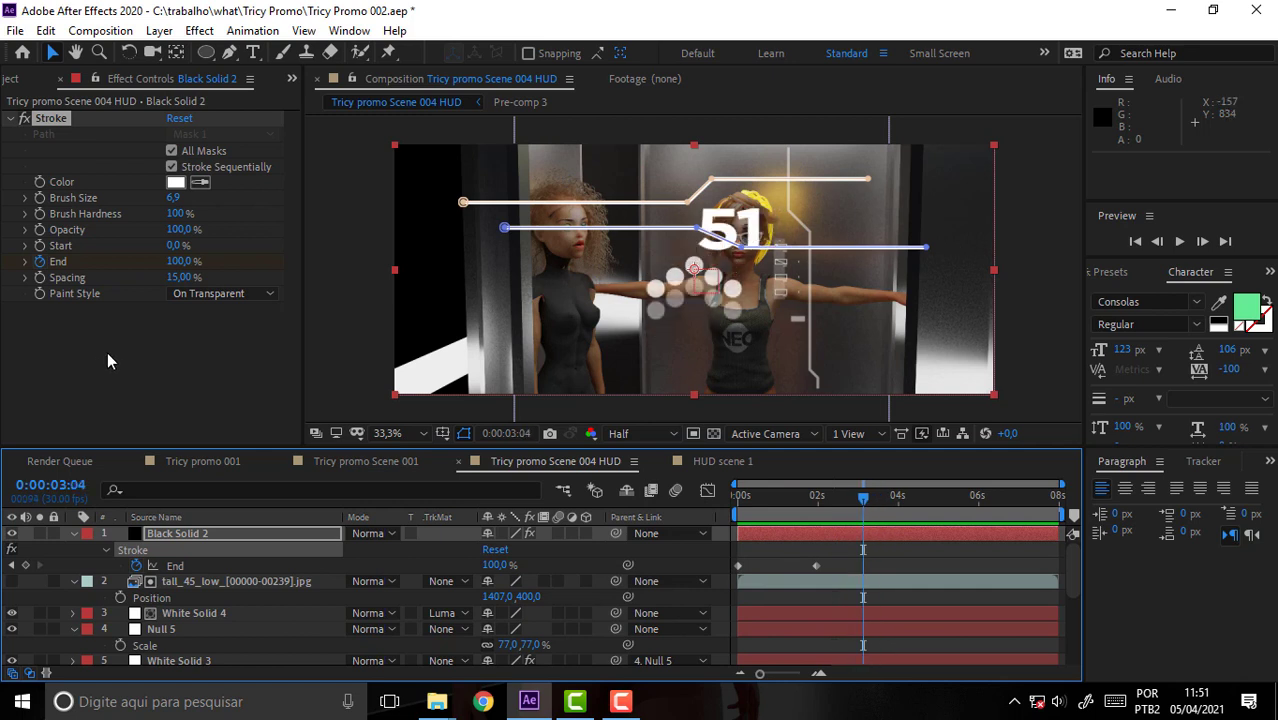
Add a Stroke Start keyframe of 97% near 0:00:03:04
click(41, 256)
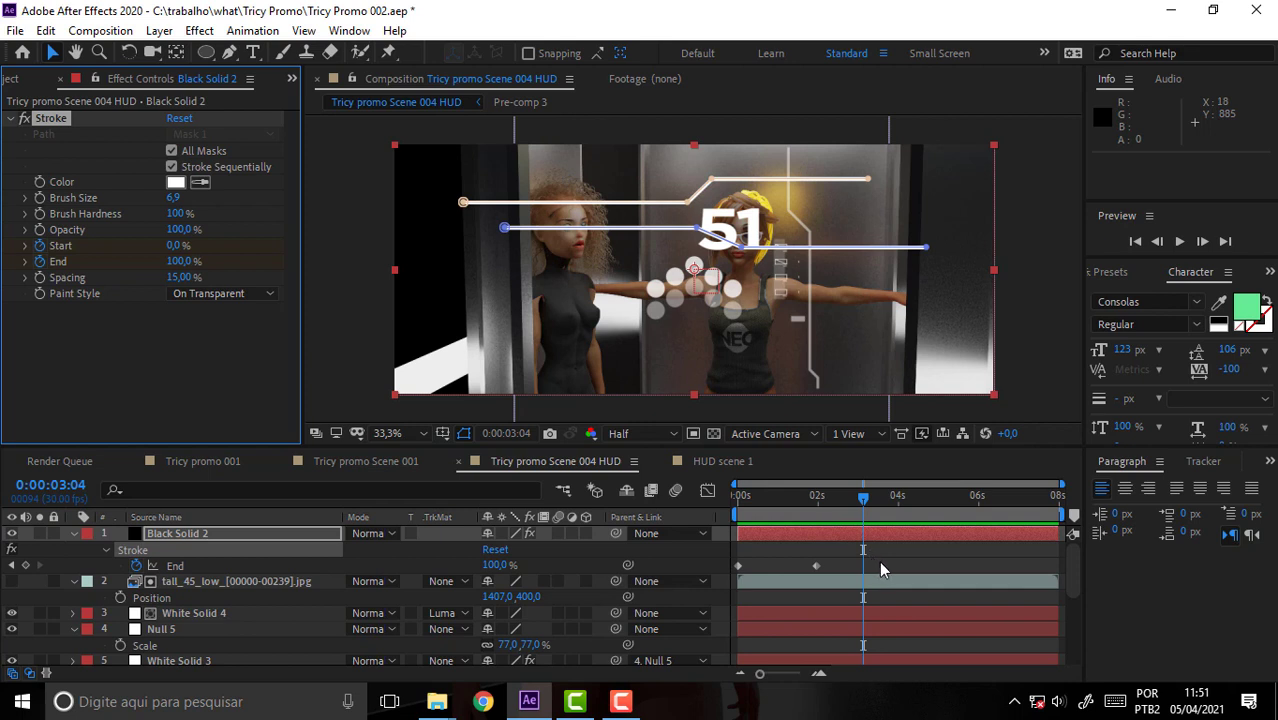
drag(864, 566, 774, 575)
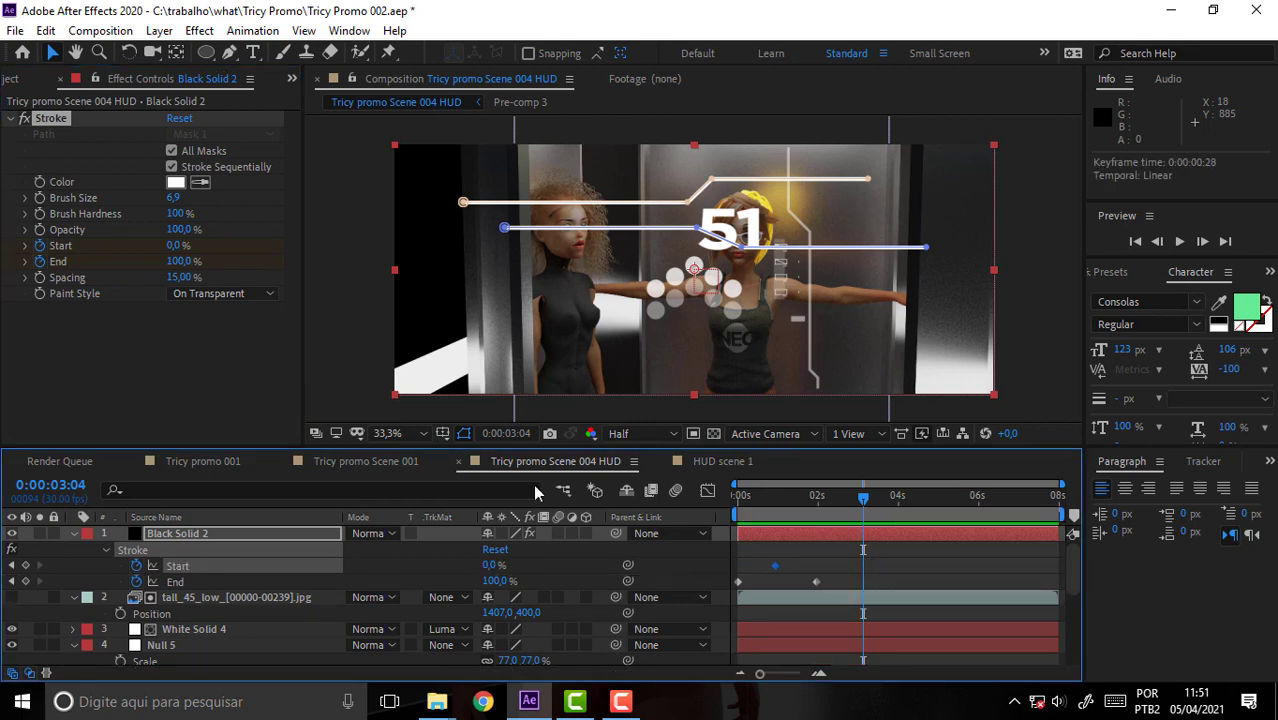
click(172, 245)
text(23)
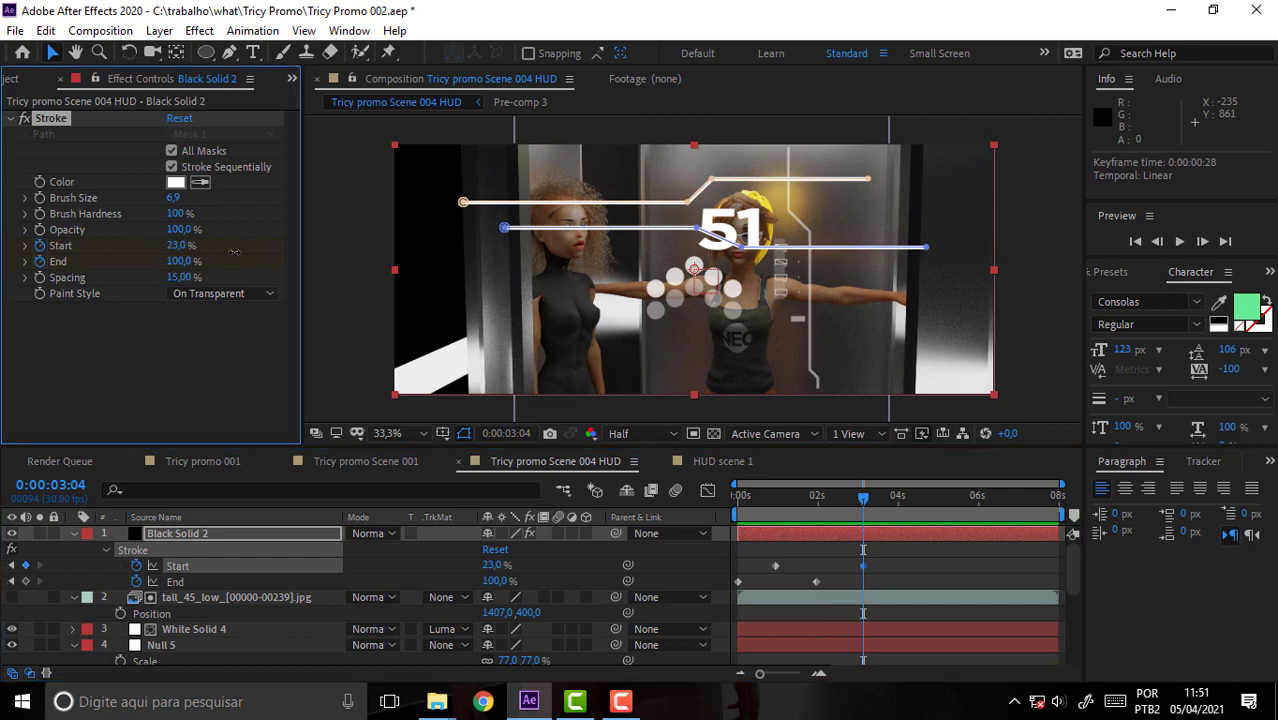
text(97)
key(Return)
Preview the animation and select both Stroke Start keyframes
click(864, 510)
key(space)
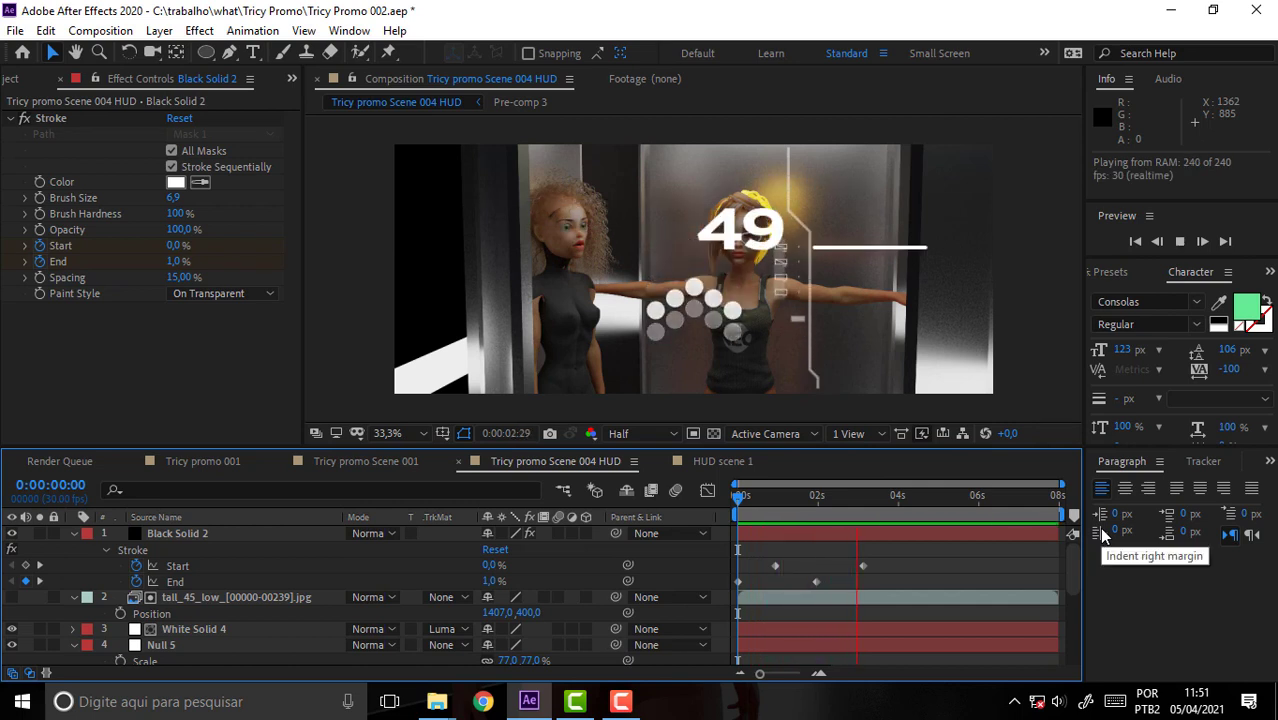
key(space)
drag(903, 506, 710, 503)
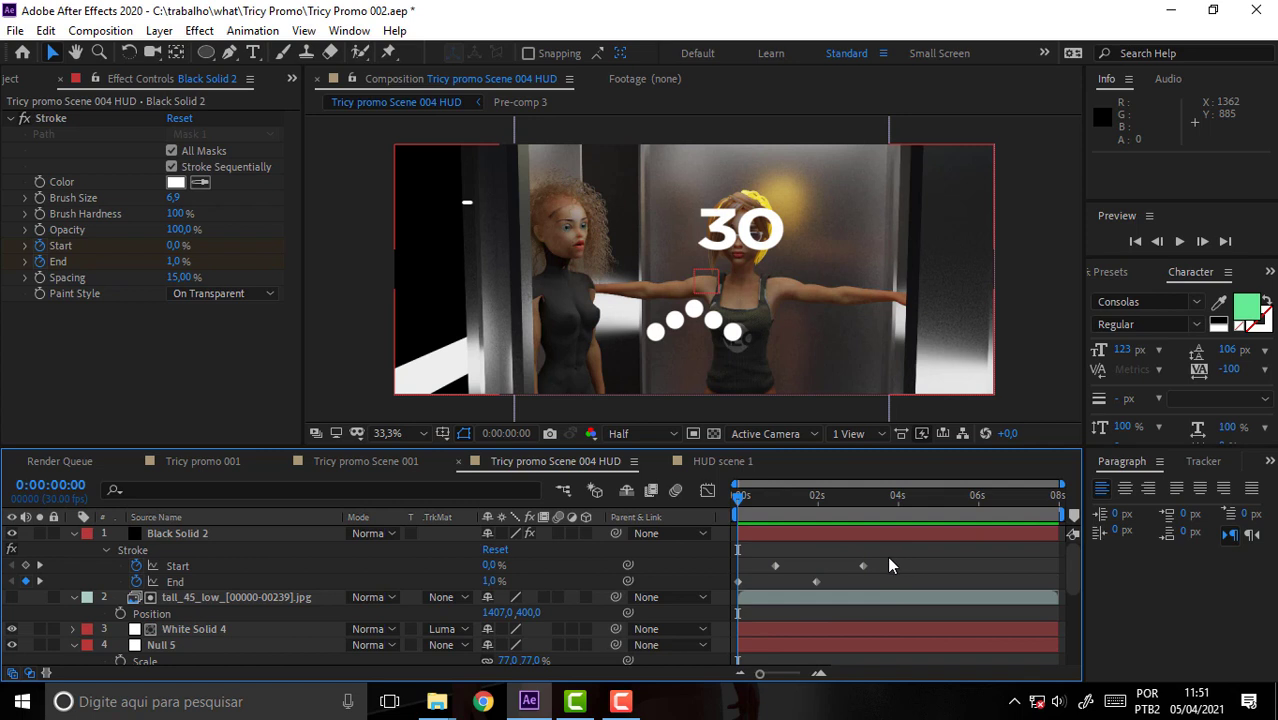
mouse_move(893, 558)
mouse_down()
mouse_move(775, 573)
mouse_move(816, 577)
mouse_up()
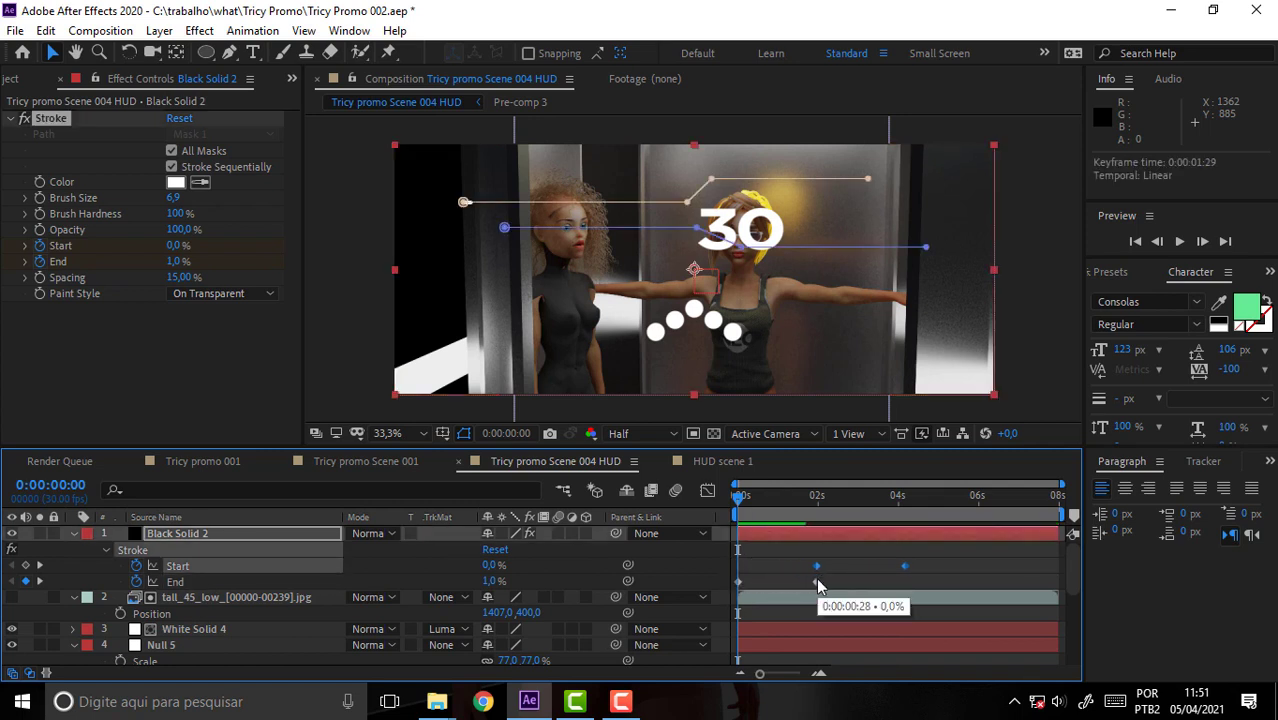
Shift the Start keyframes later and raise the final Stroke Start value to 100%
key(space)
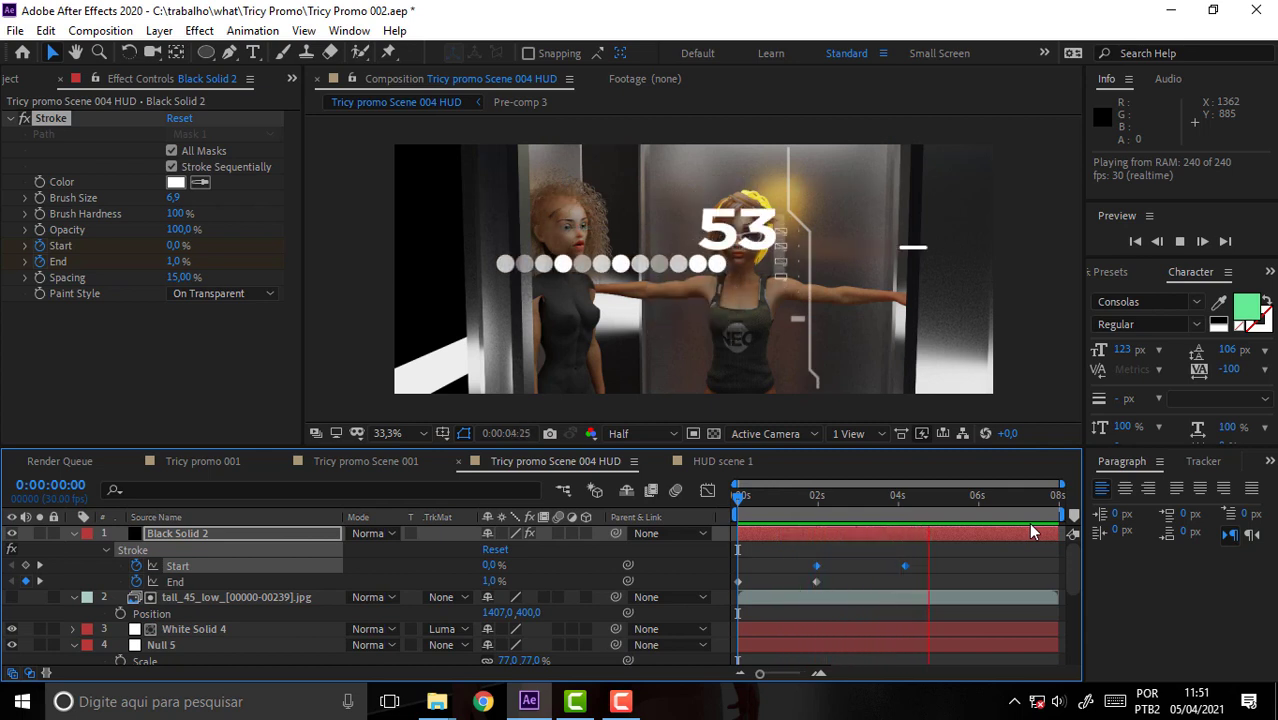
key(space)
drag(958, 504, 912, 514)
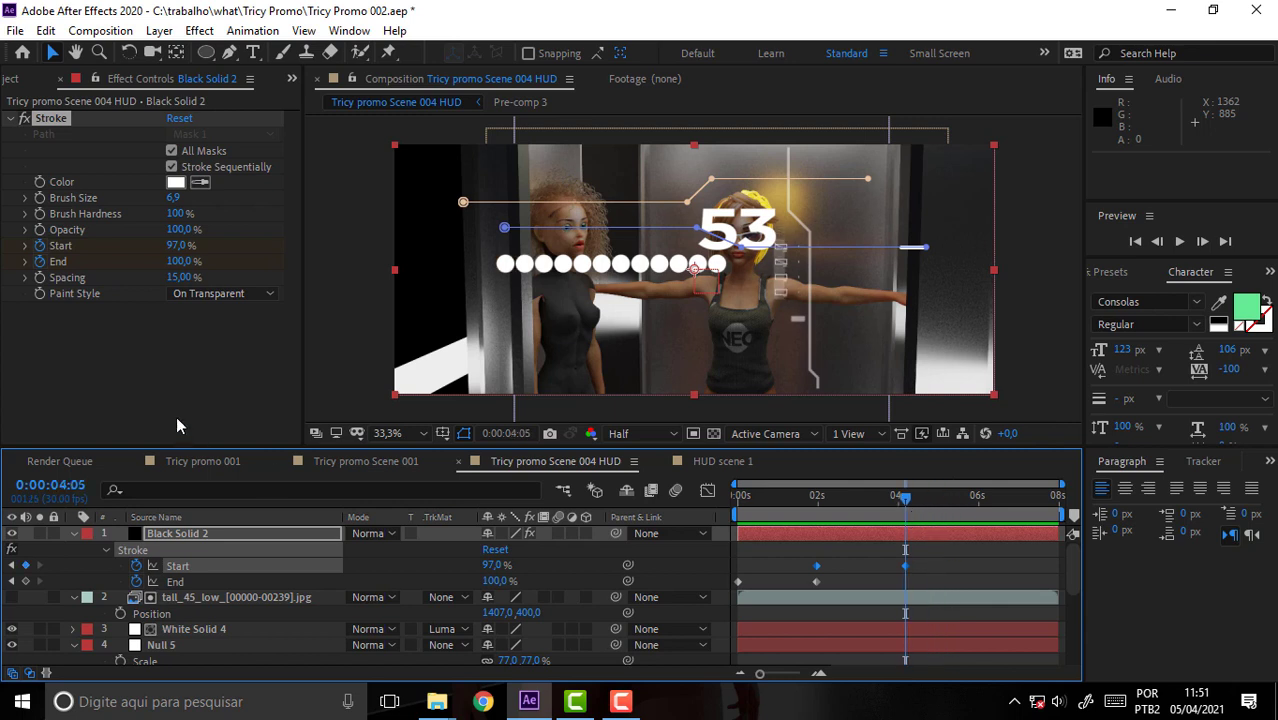
drag(183, 253, 418, 323)
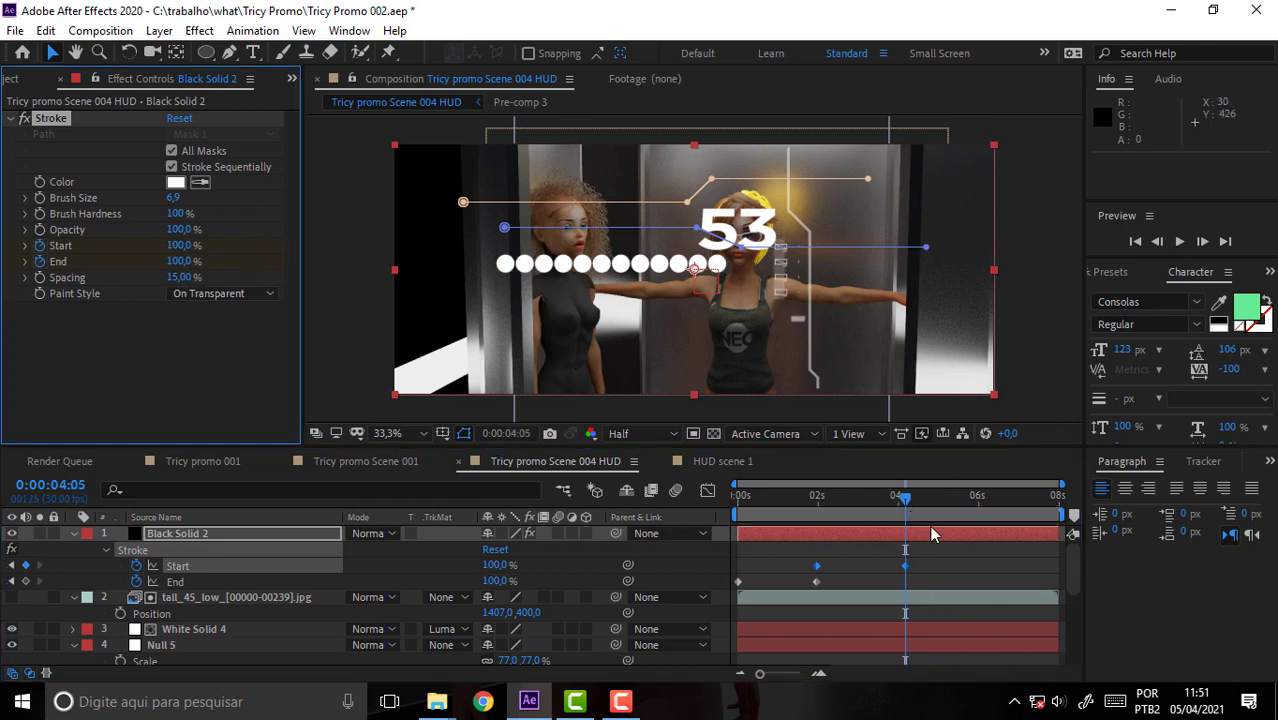
Preview and scrub the animation to check the lines retracting around 0:00:03:06
key(space)
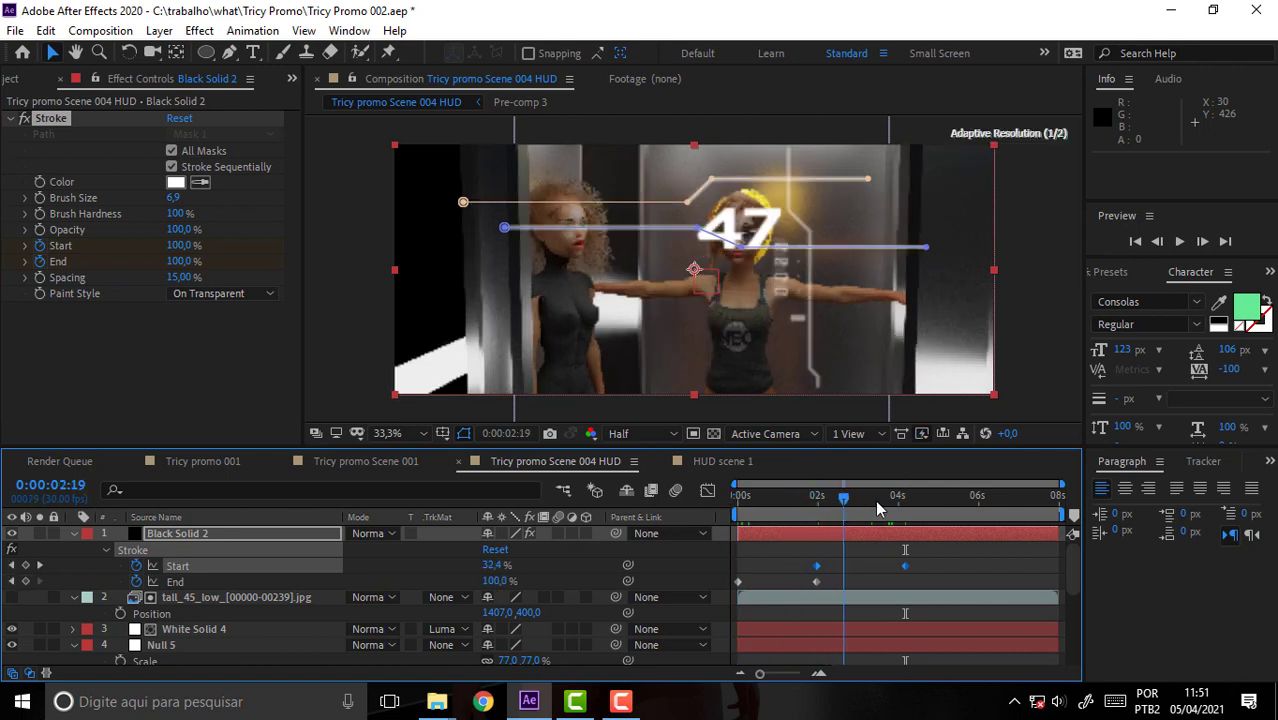
key(space)
drag(998, 505, 695, 509)
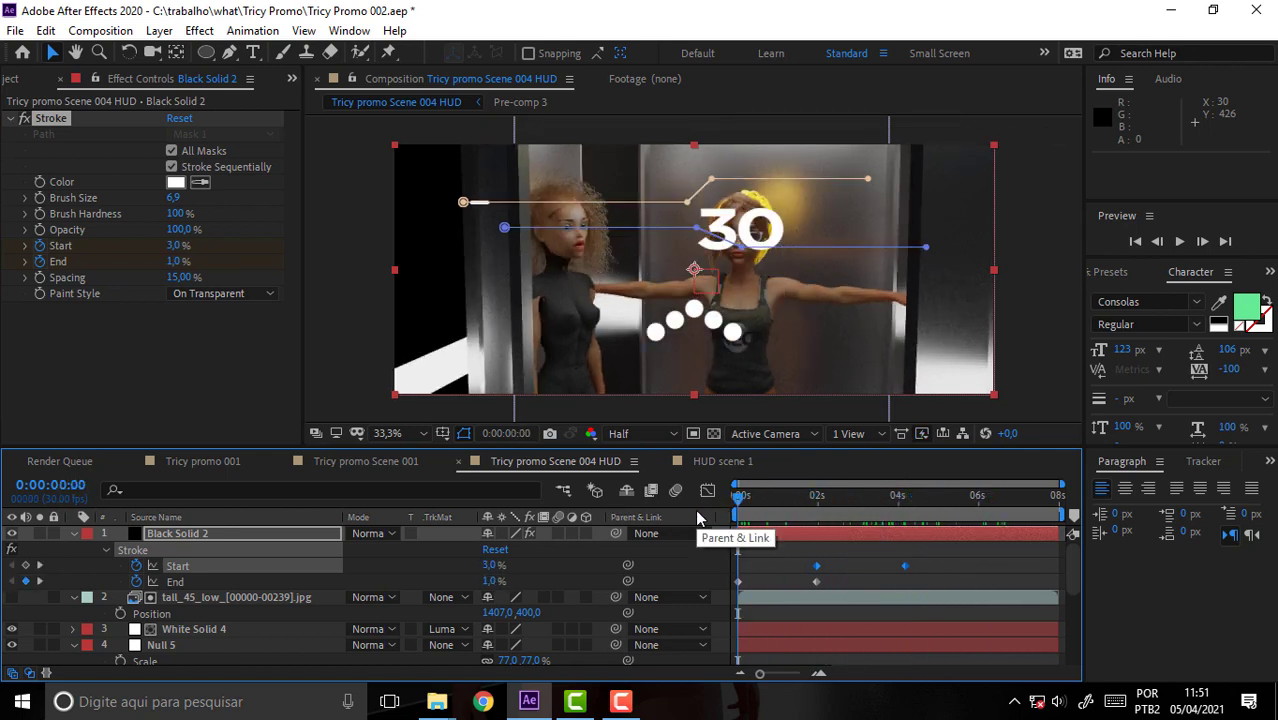
click(797, 515)
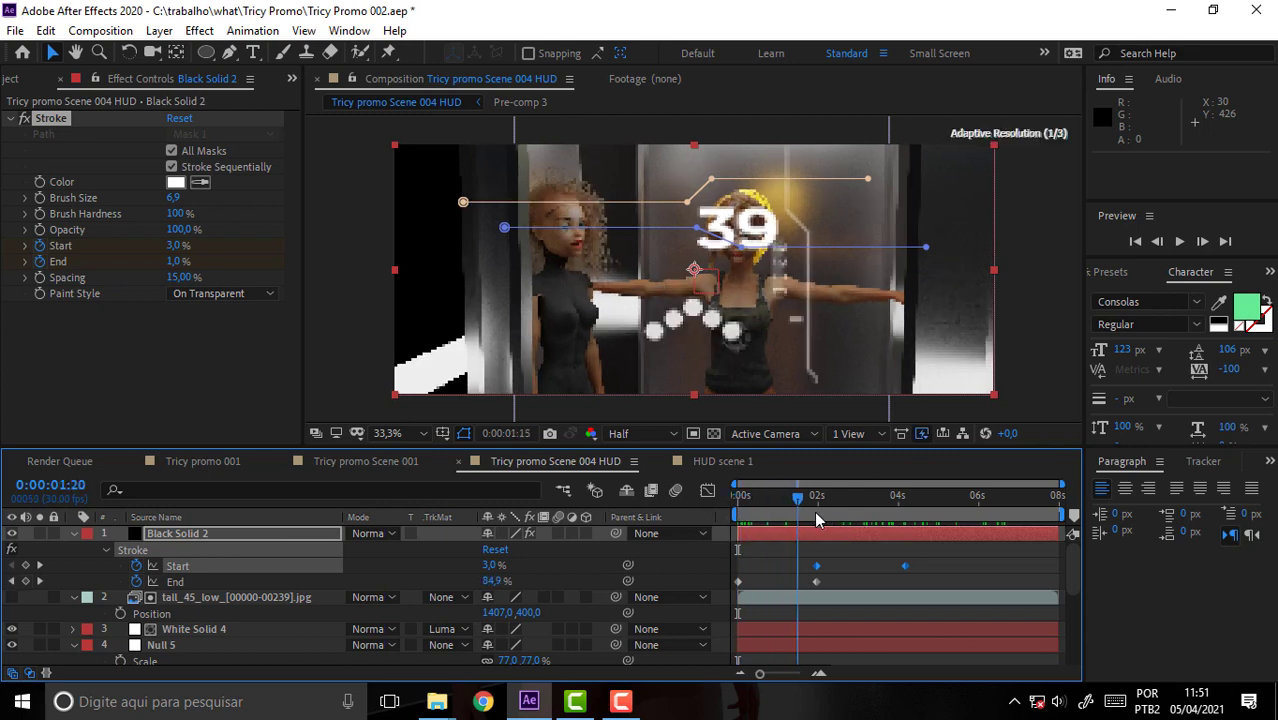
mouse_move(814, 511)
mouse_down()
mouse_move(784, 545)
mouse_move(830, 550)
mouse_up()
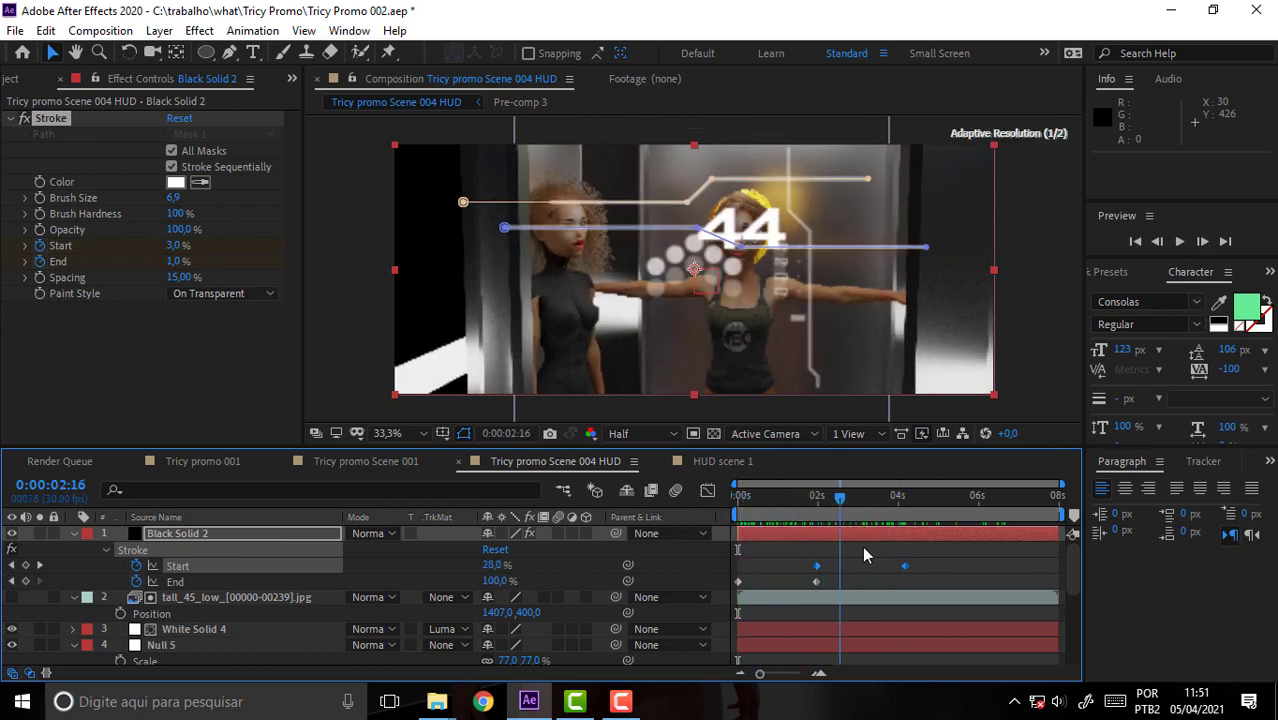
click(953, 567)
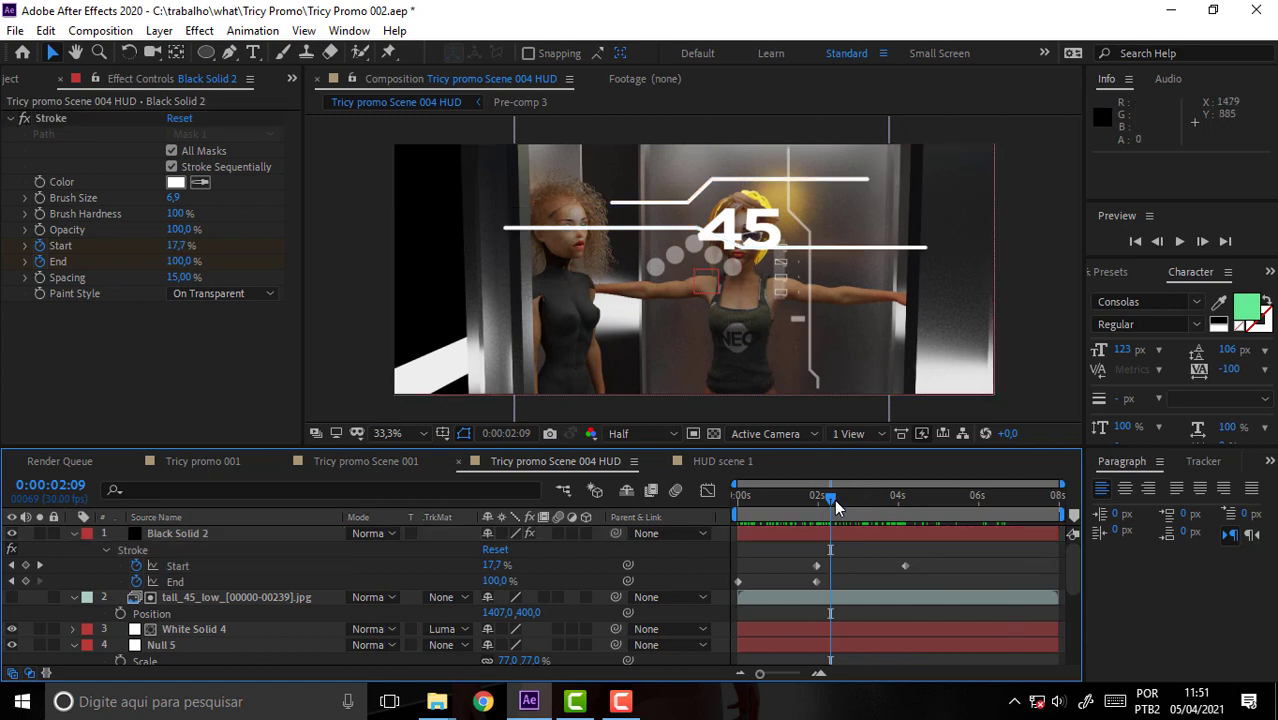
drag(834, 499, 663, 500)
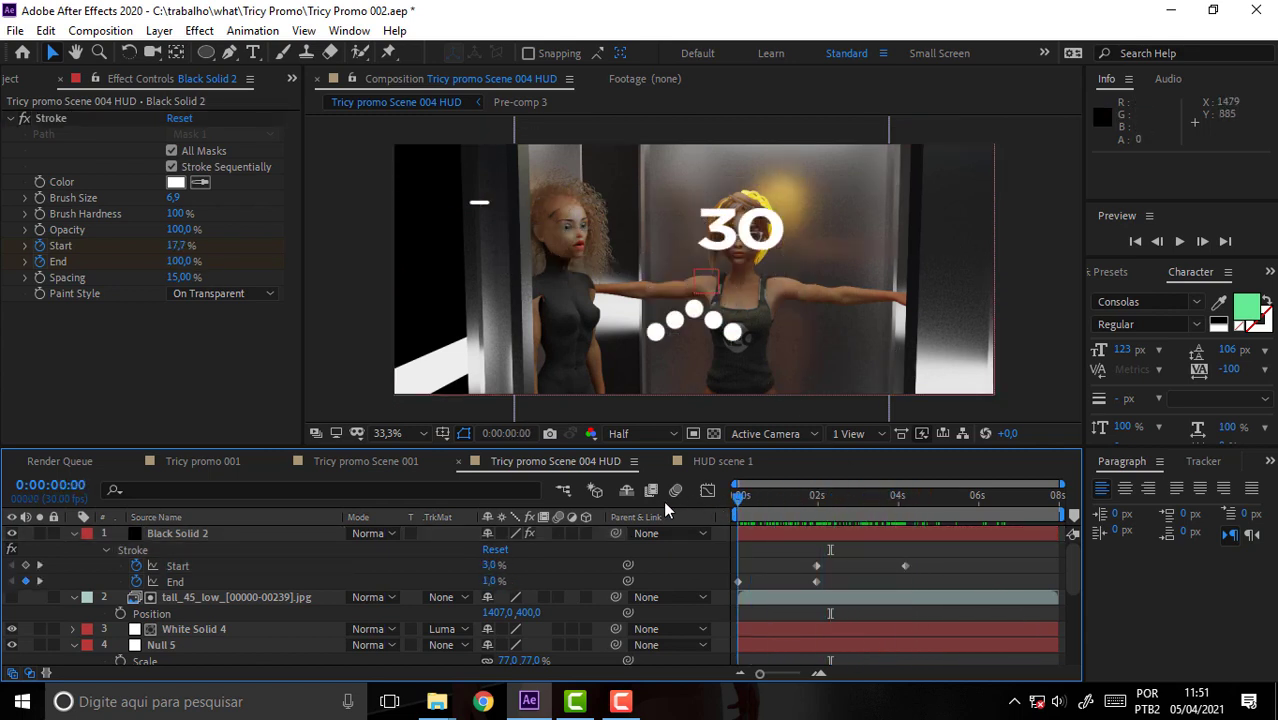
drag(741, 511, 866, 500)
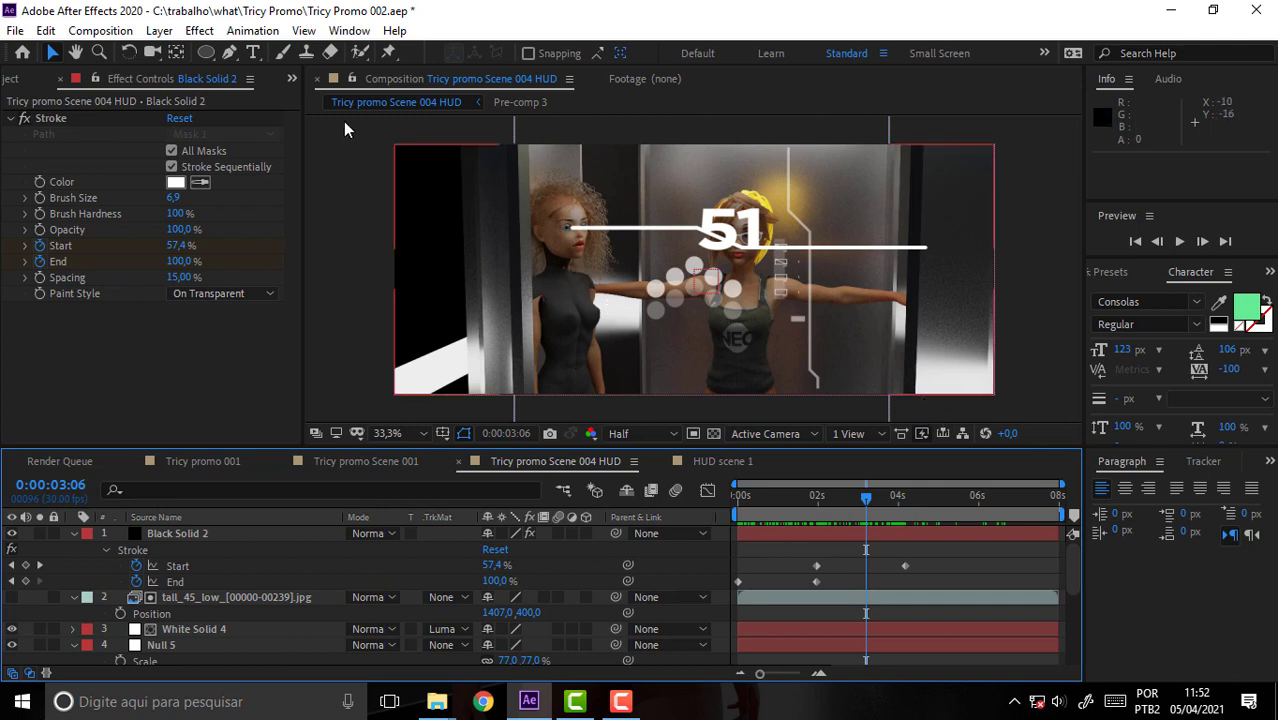
Draw Mask 3 on Black Solid 2 as white box outlines around the central dots and counter
click(224, 57)
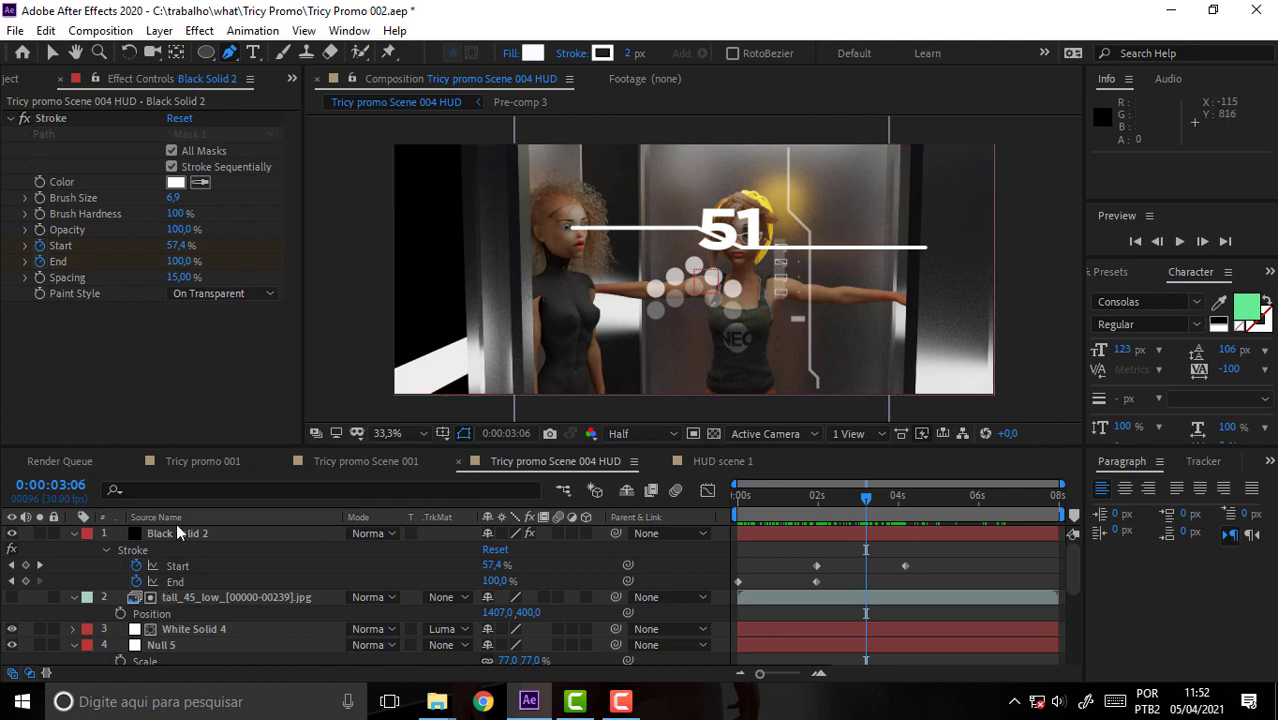
click(200, 533)
click(516, 178)
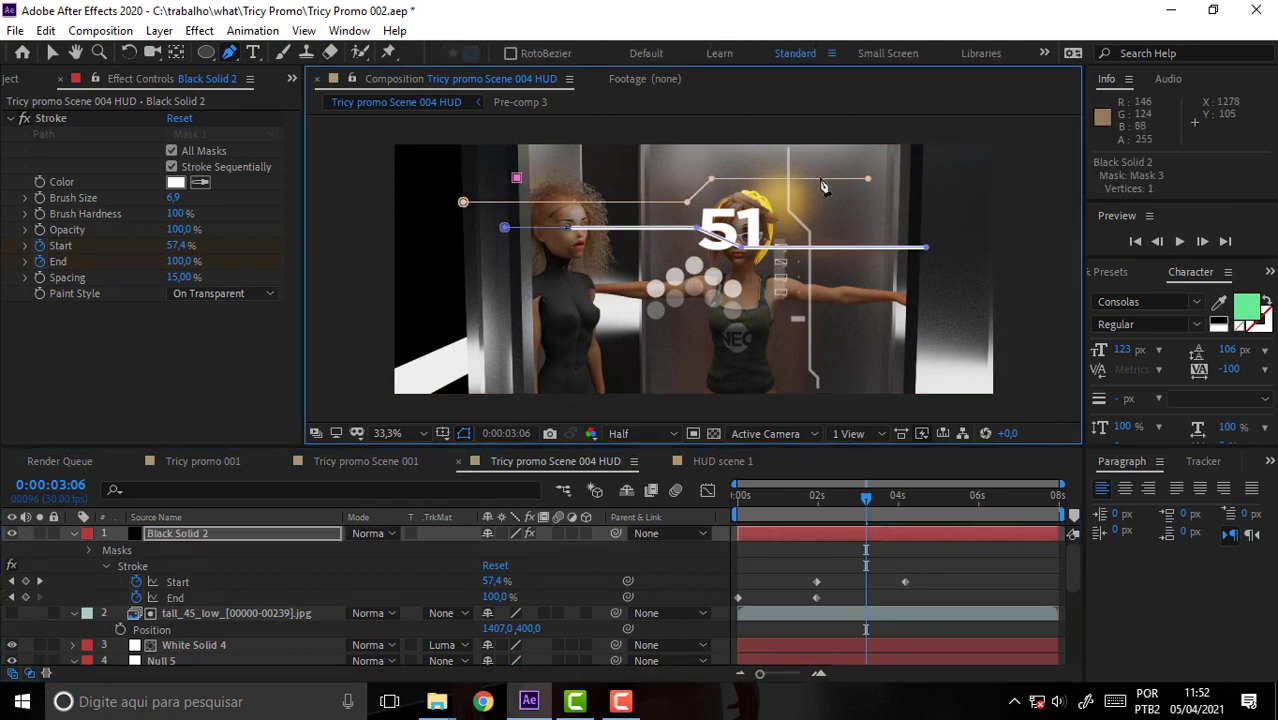
click(827, 179)
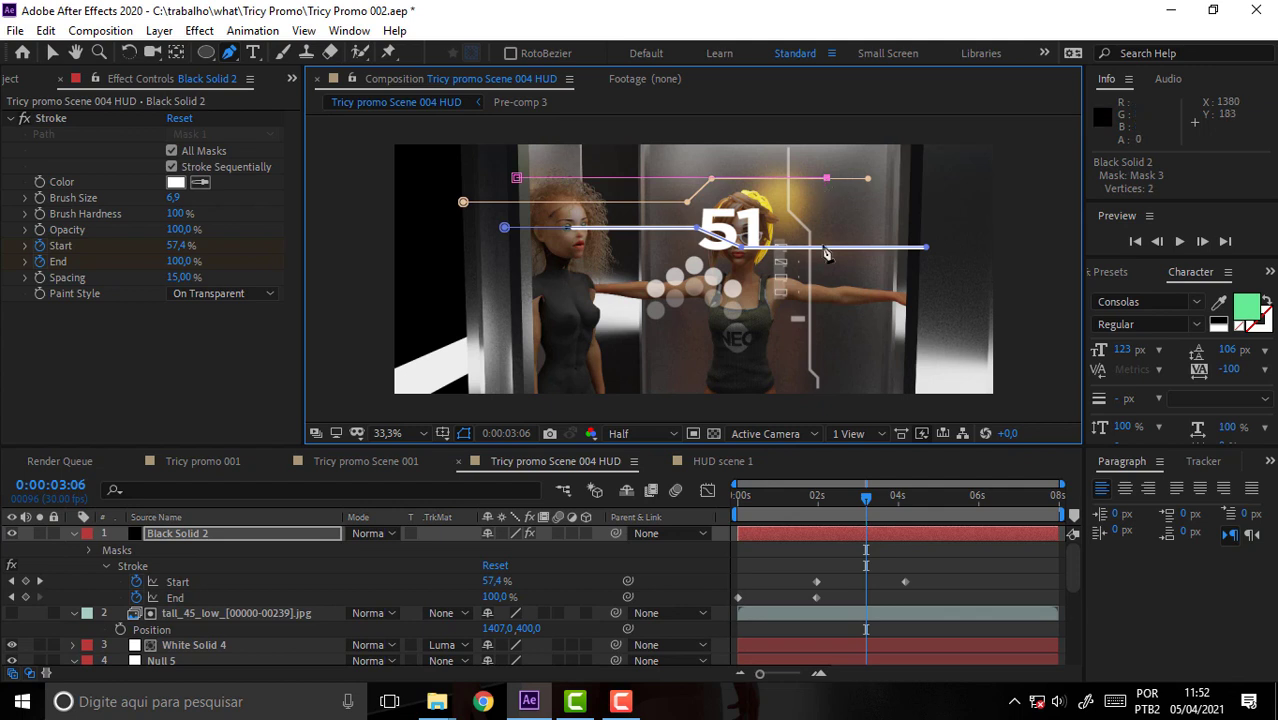
click(827, 318)
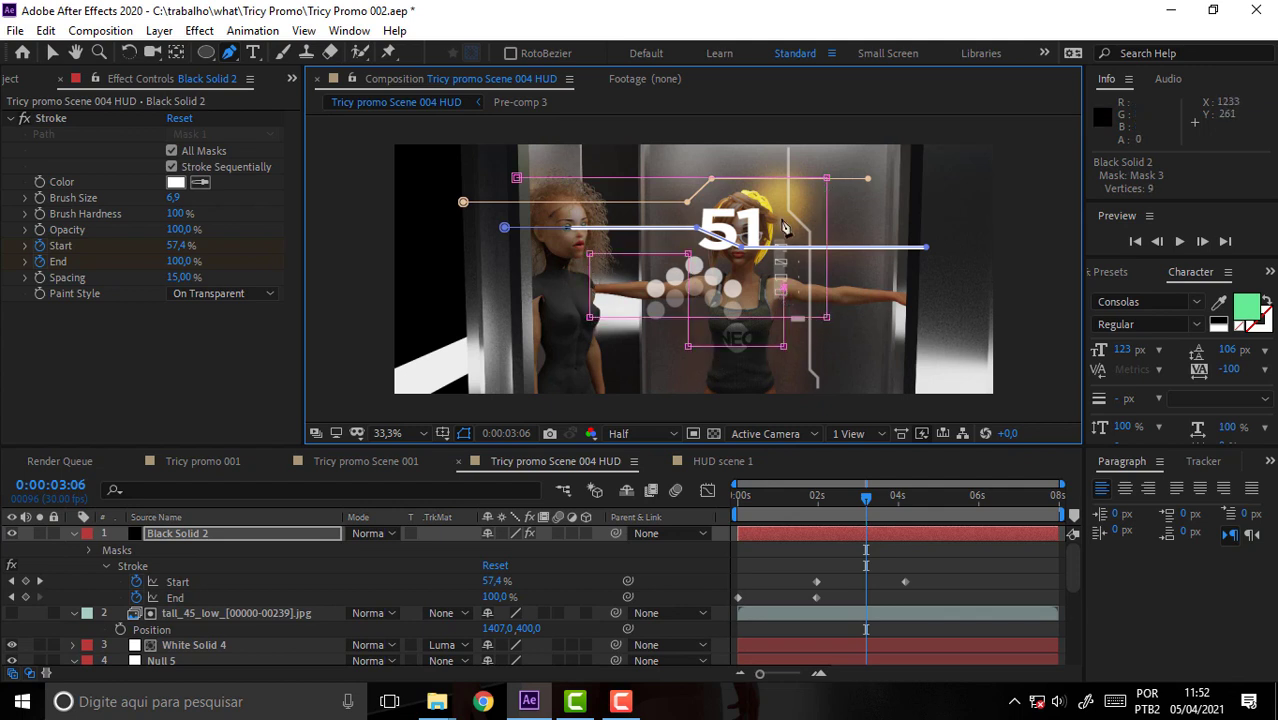
click(884, 215)
click(1008, 567)
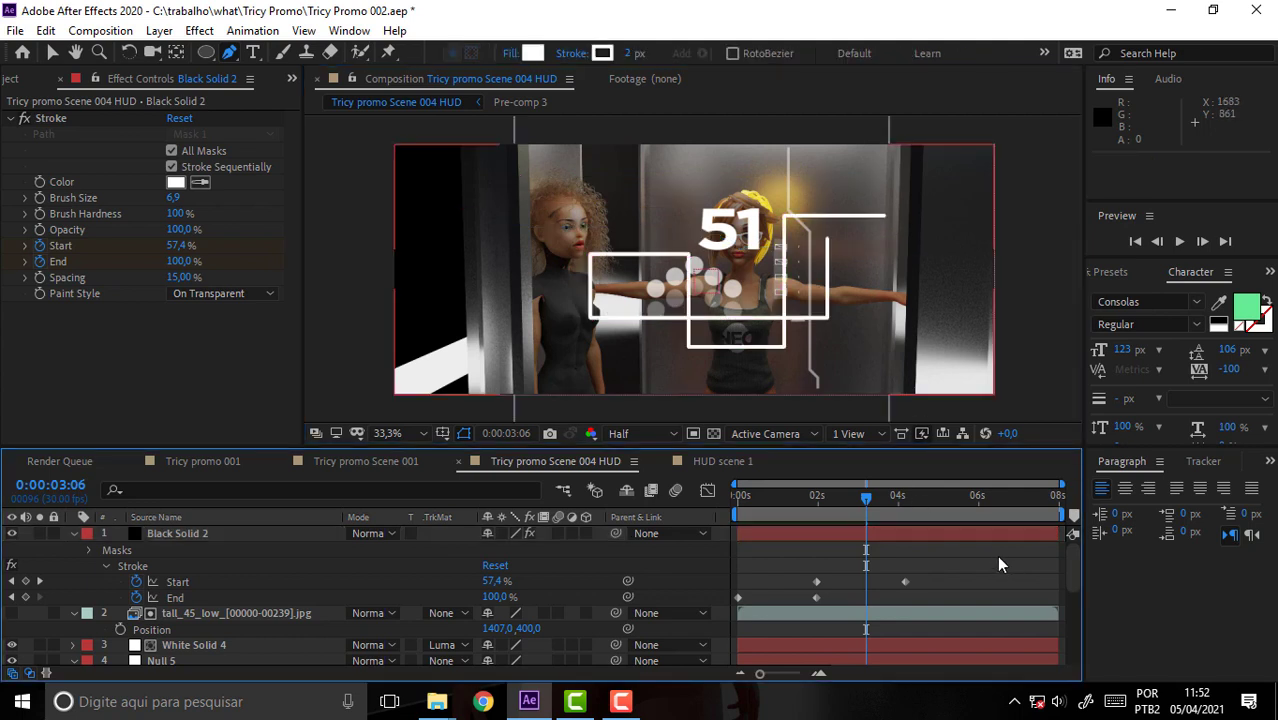
key(Home)
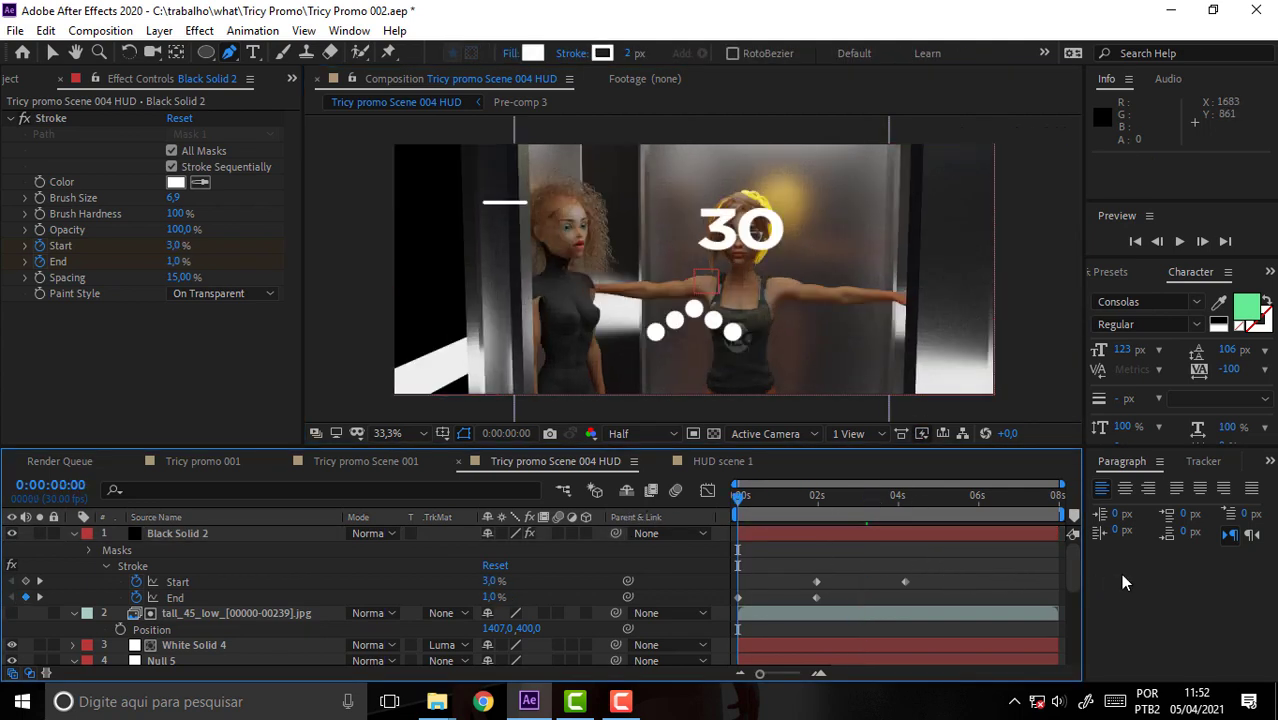
Uncheck Stroke Sequentially in Black Solid 2's Stroke effect, then preview and scrub to about 2 seconds
key(space)
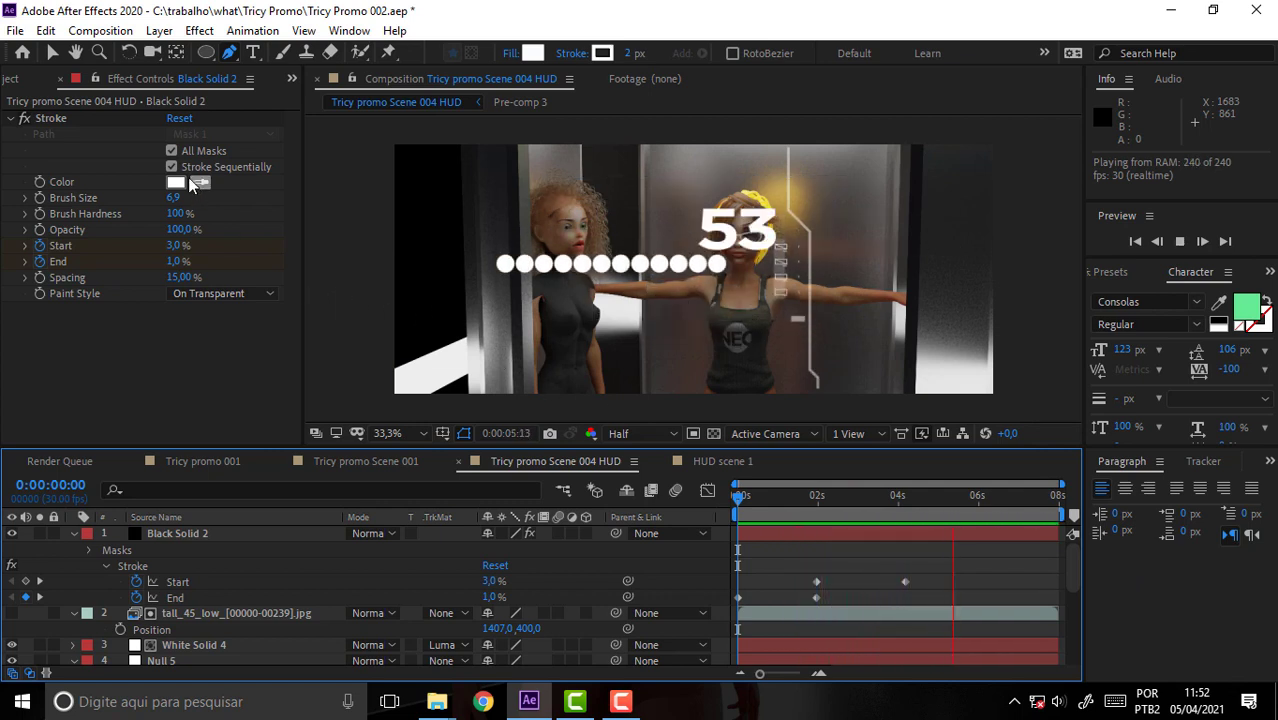
click(168, 176)
click(171, 167)
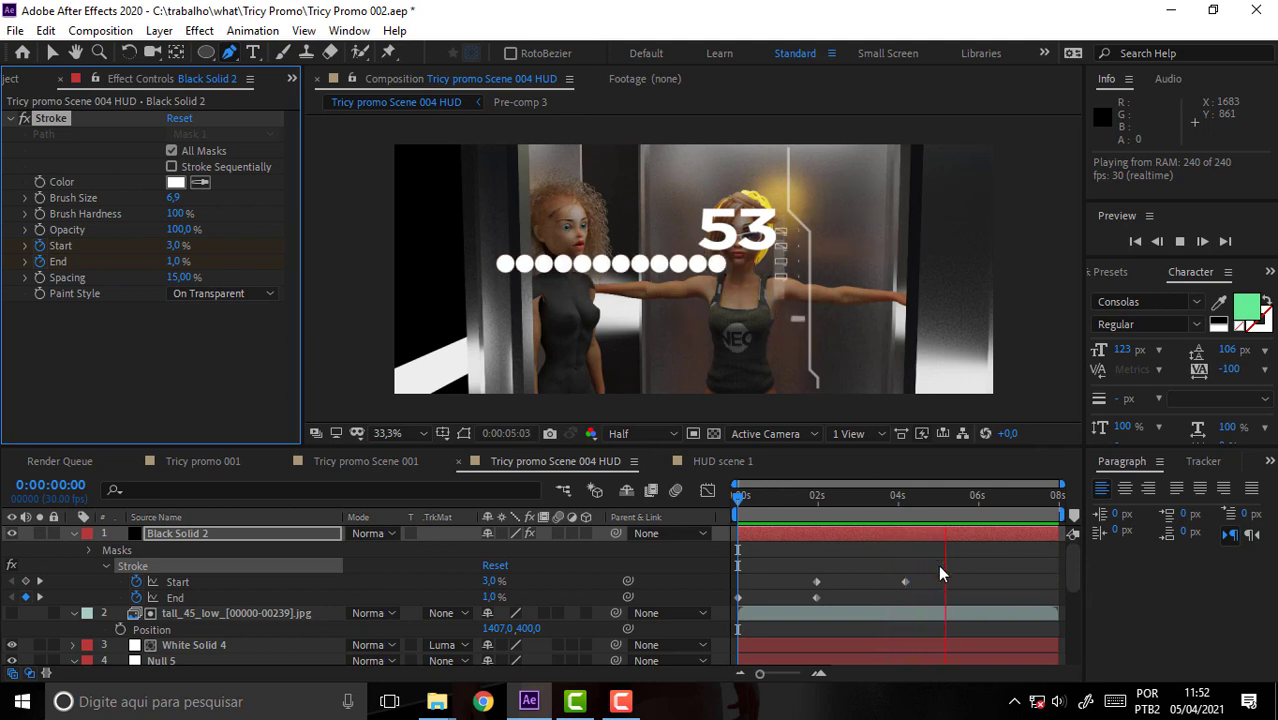
key(space)
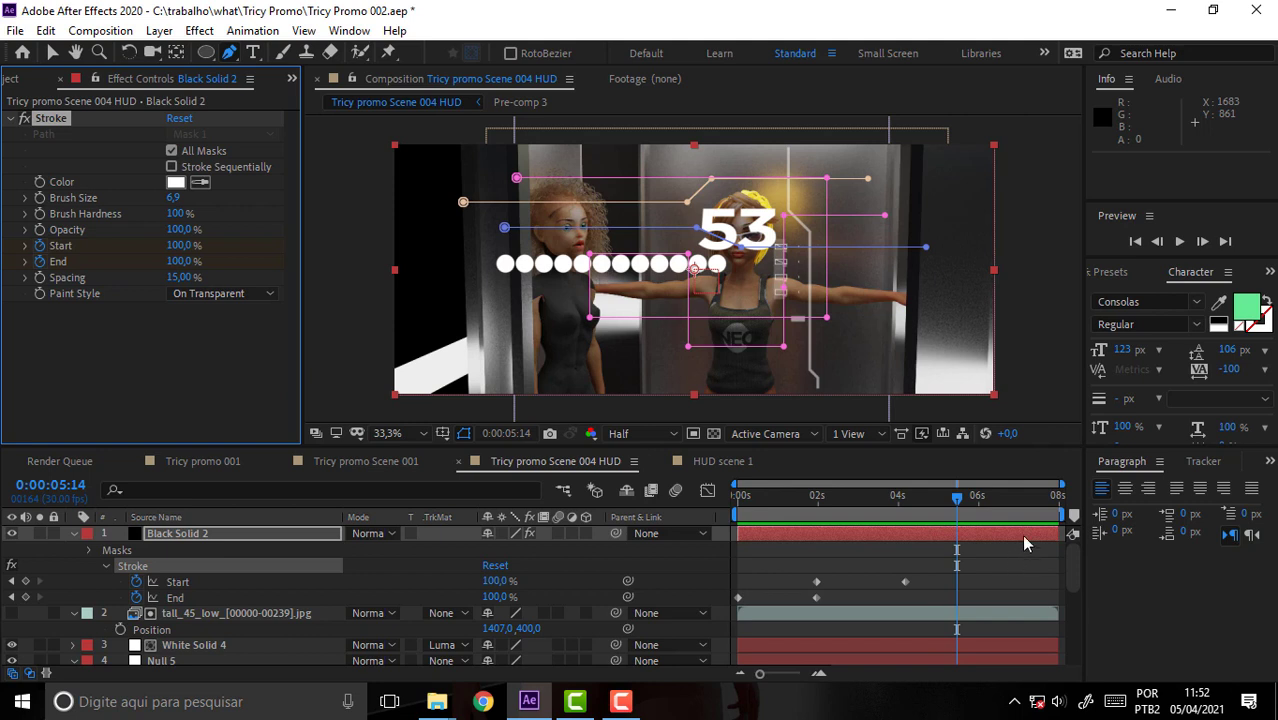
mouse_move(738, 495)
mouse_down()
mouse_move(835, 495)
mouse_move(738, 497)
mouse_up()
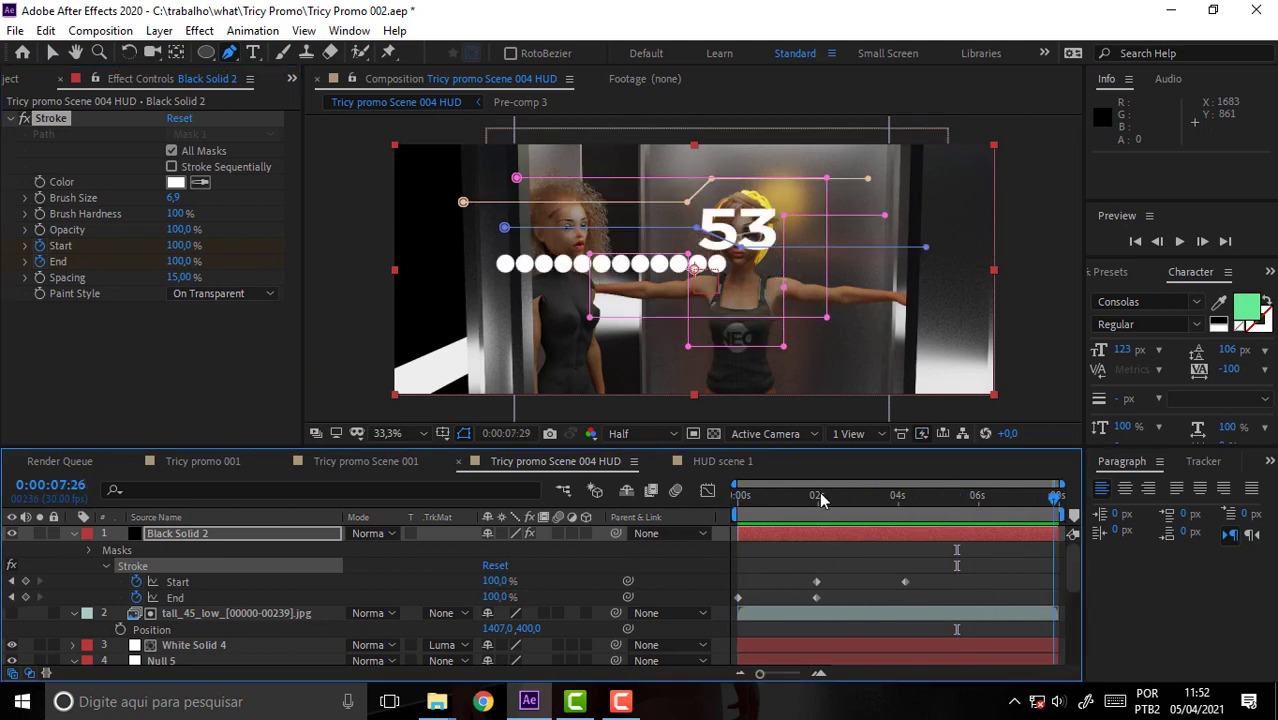